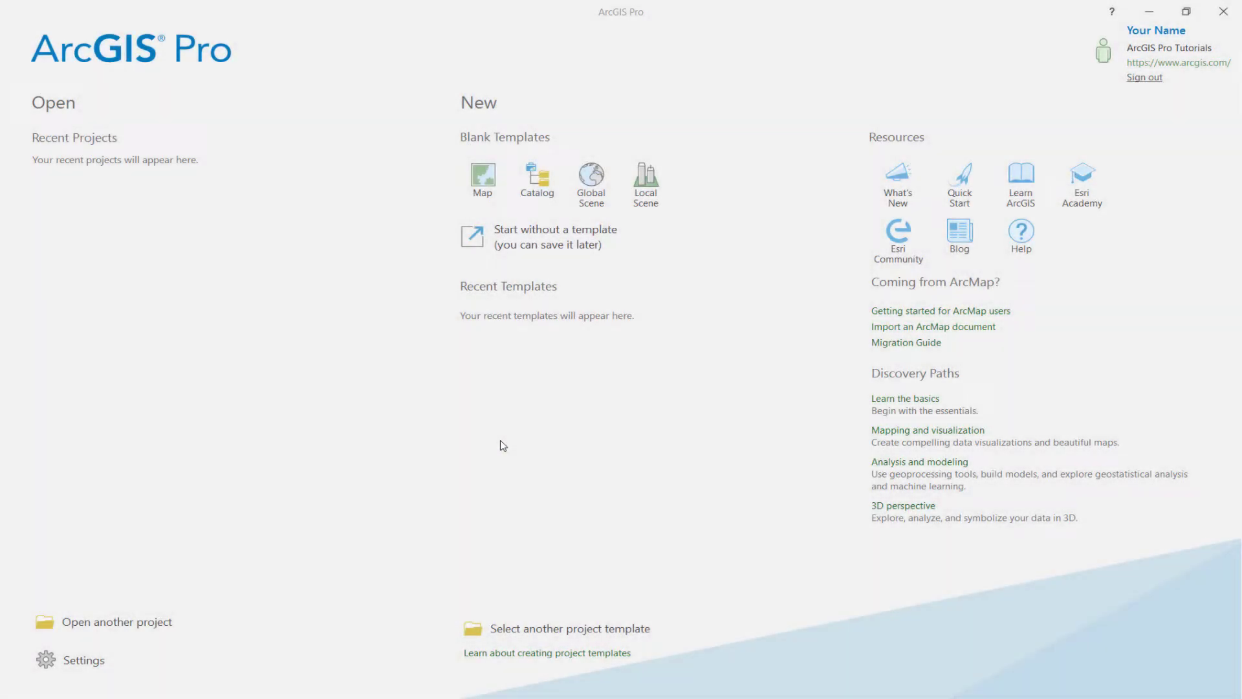
Find and open the 'Convert a map to a scene' tutorial project from ArcGIS Online
click(105, 619)
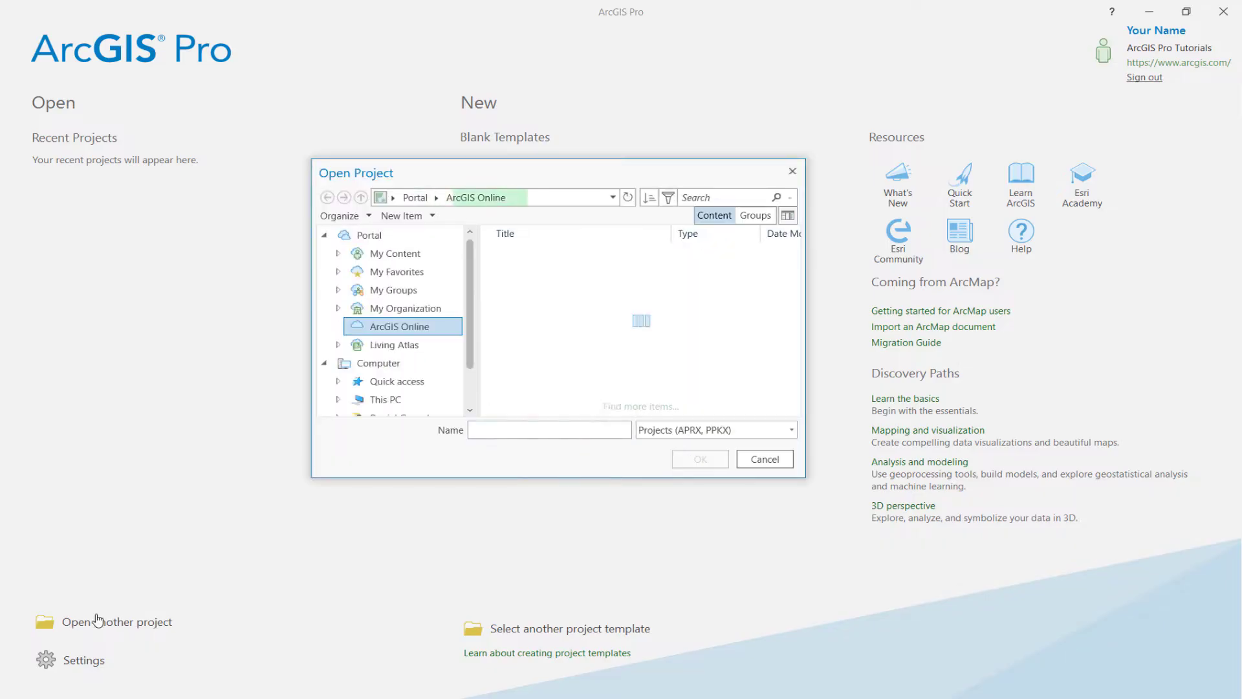
click(763, 192)
text(convert a m)
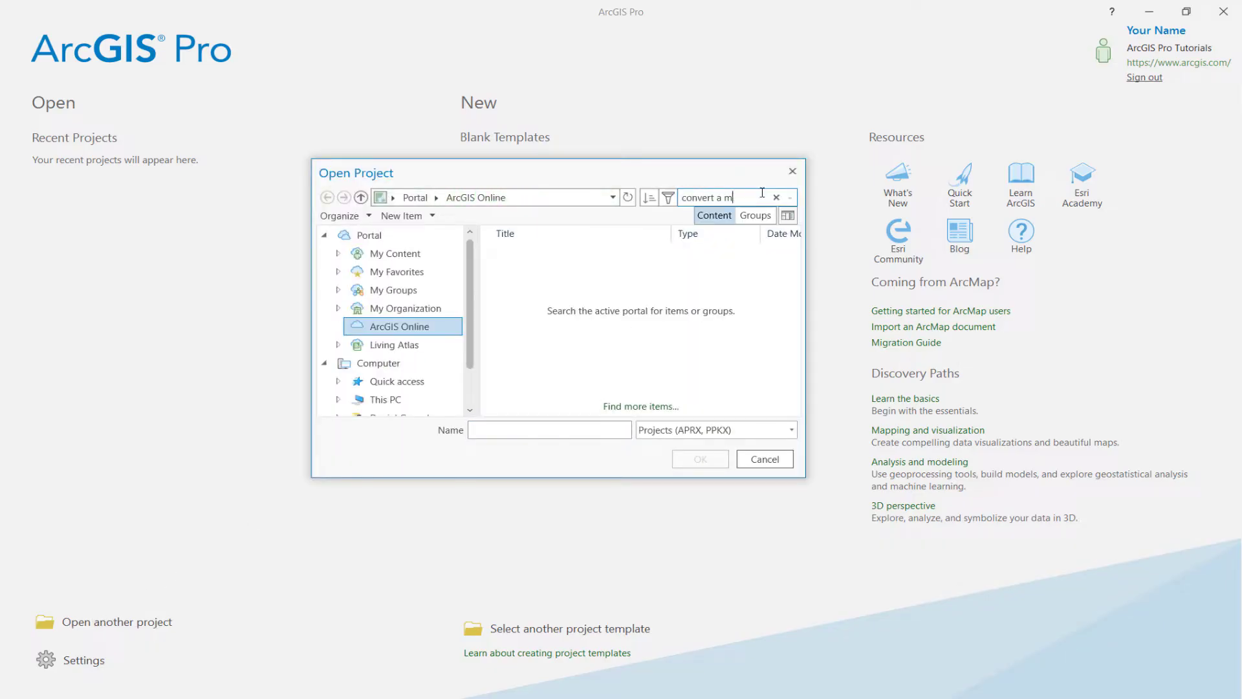
text(ap to a scene tutorial)
key(Return)
click(629, 253)
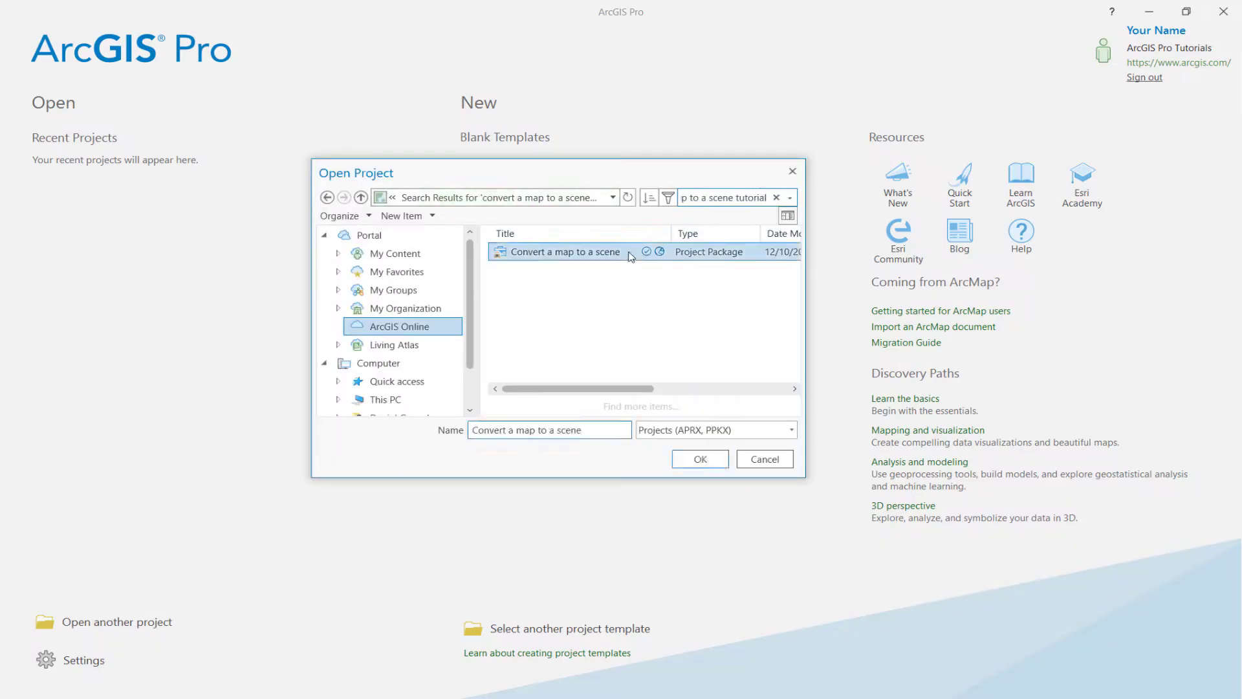
click(685, 458)
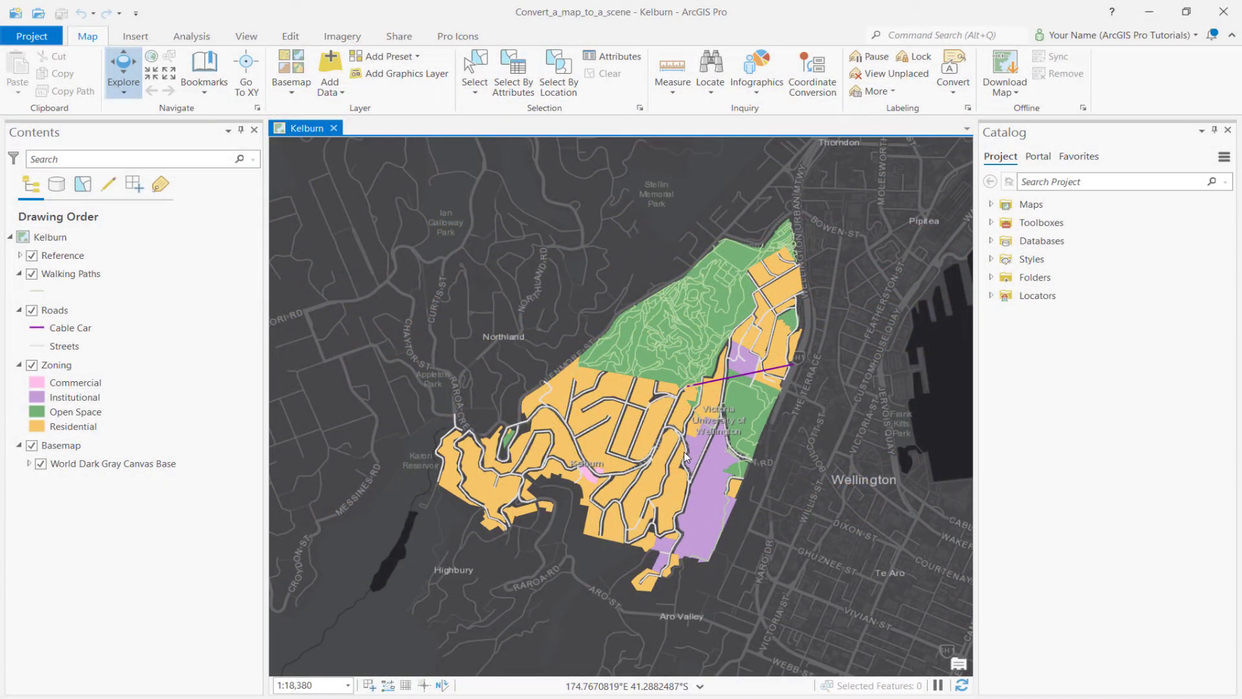
Reset the panes to default, then convert the Kelburn map to a local scene
click(240, 38)
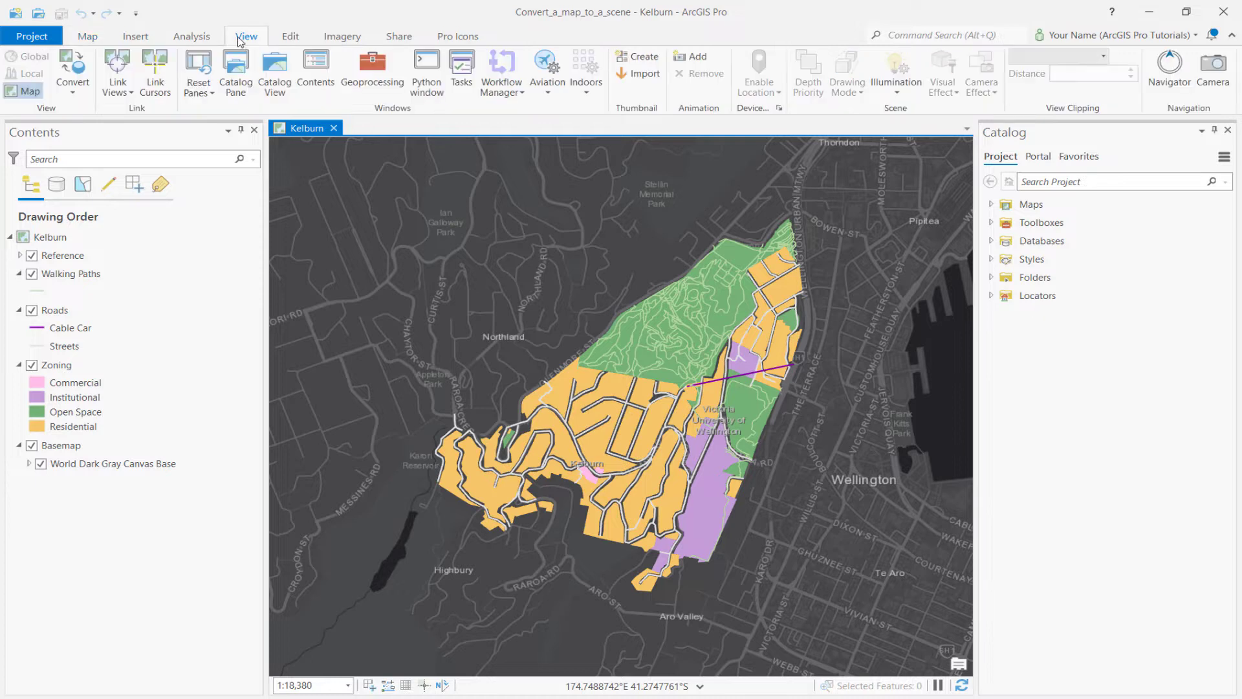
click(197, 96)
click(198, 110)
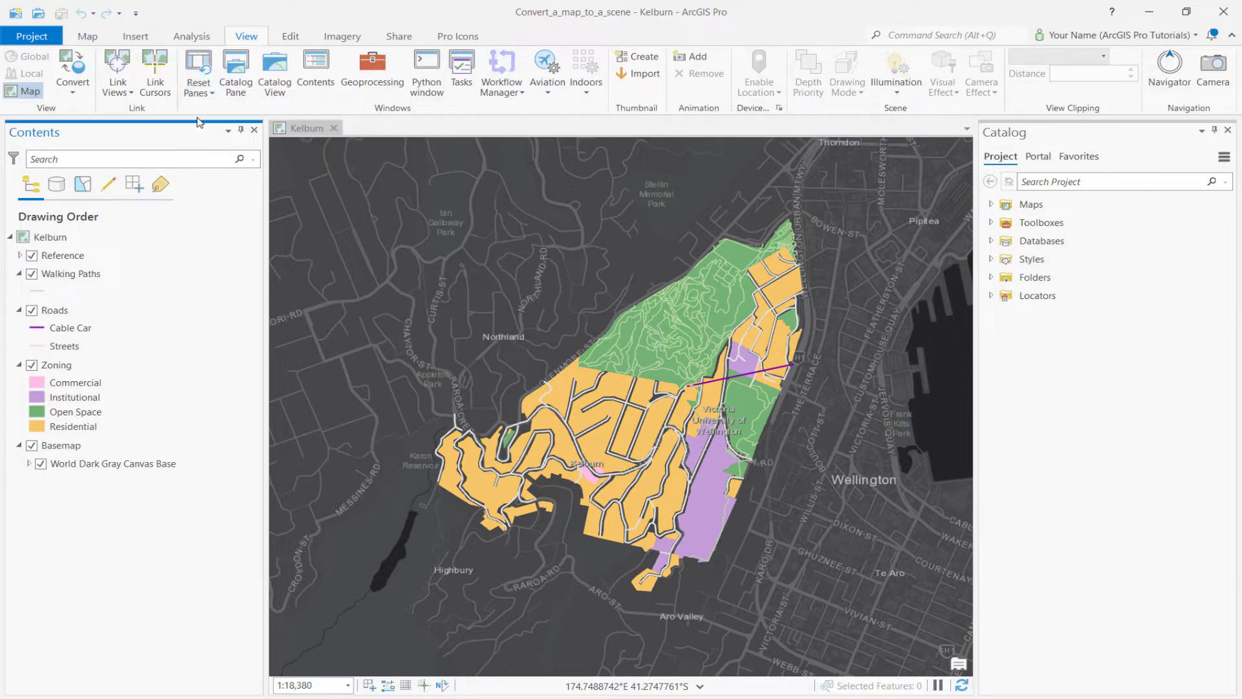
click(90, 91)
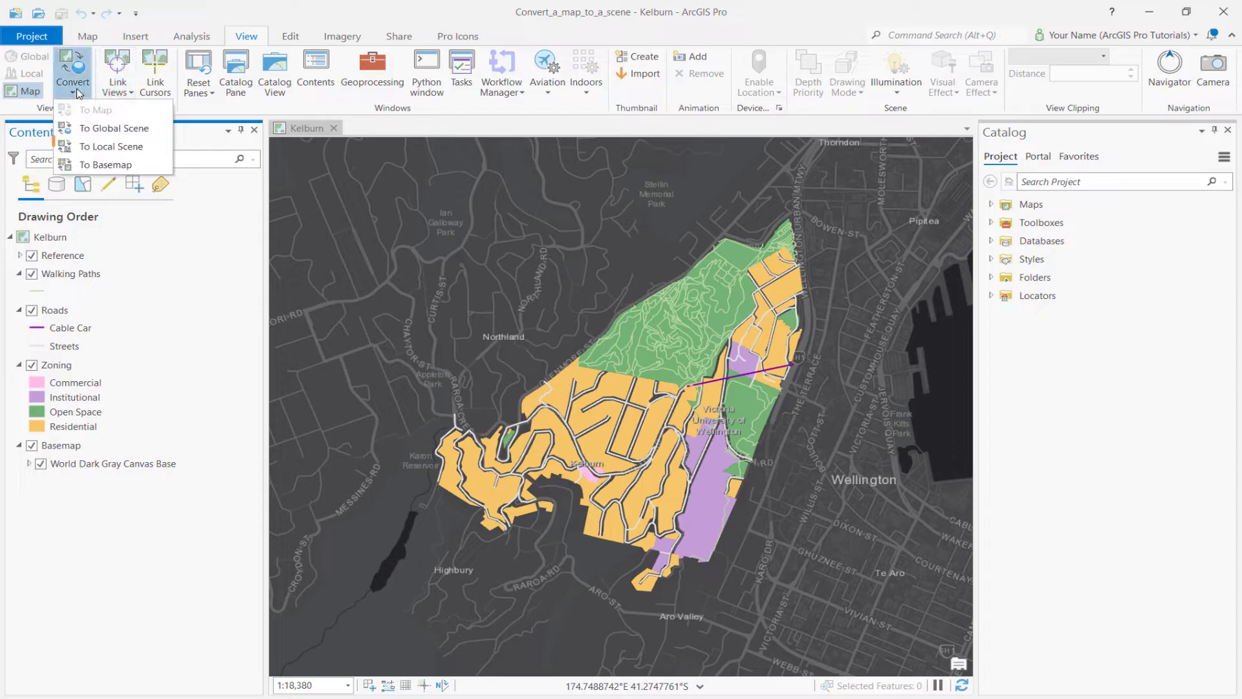
click(94, 145)
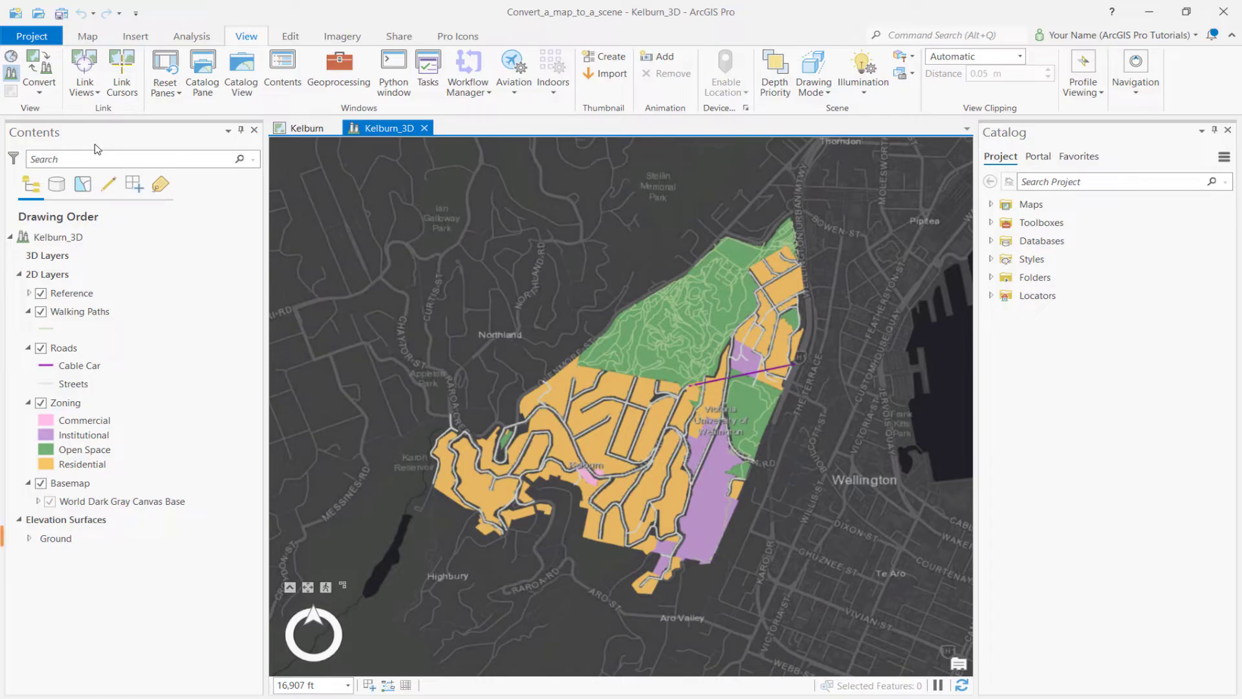
Expand Ground to check its elevation source, then switch the basemap to Streets
click(33, 539)
click(29, 540)
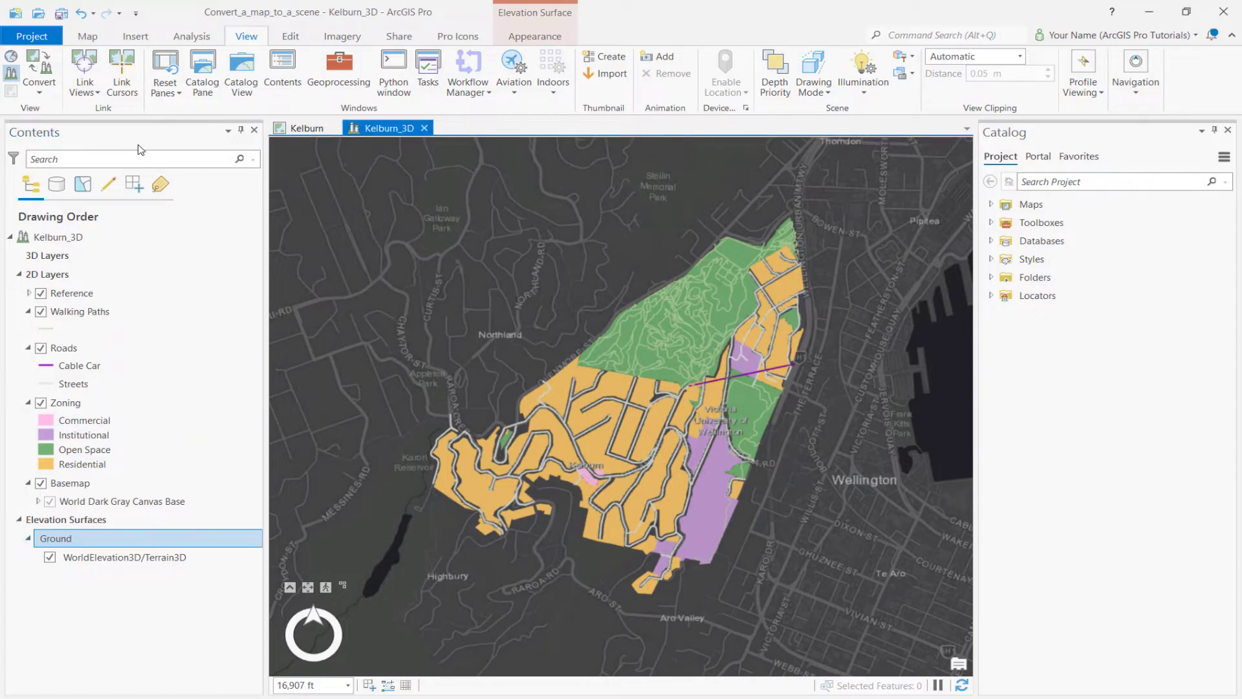
click(90, 38)
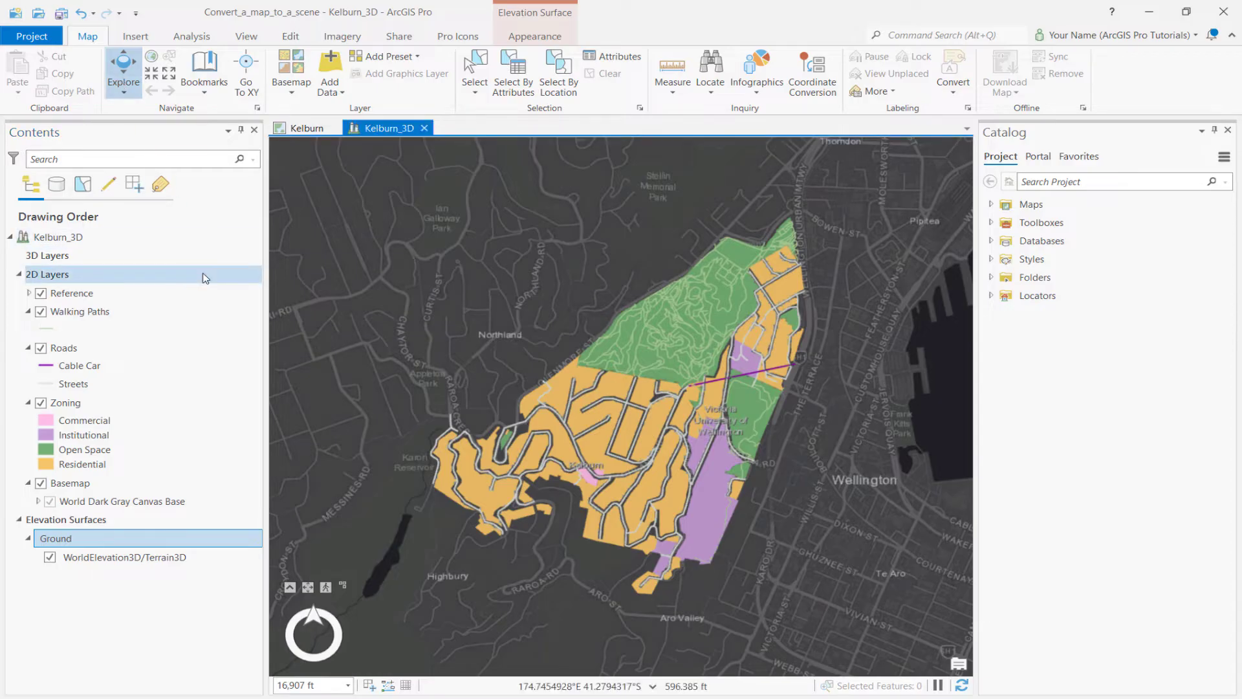
click(292, 78)
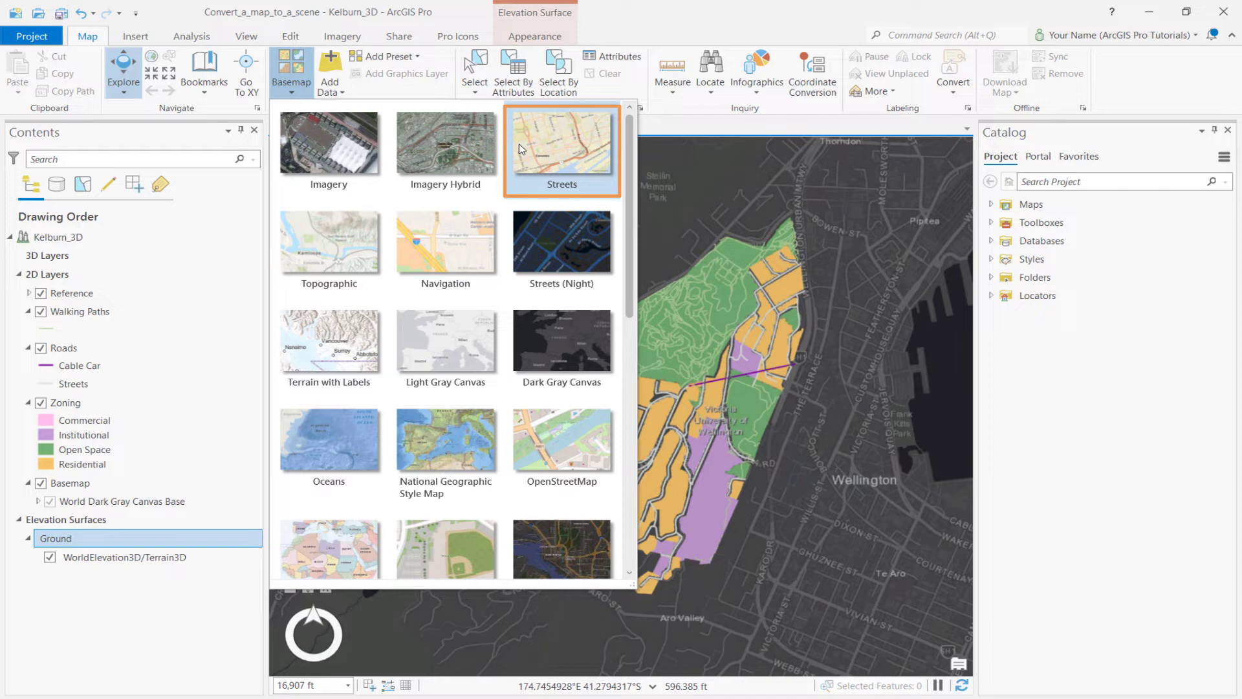
click(519, 149)
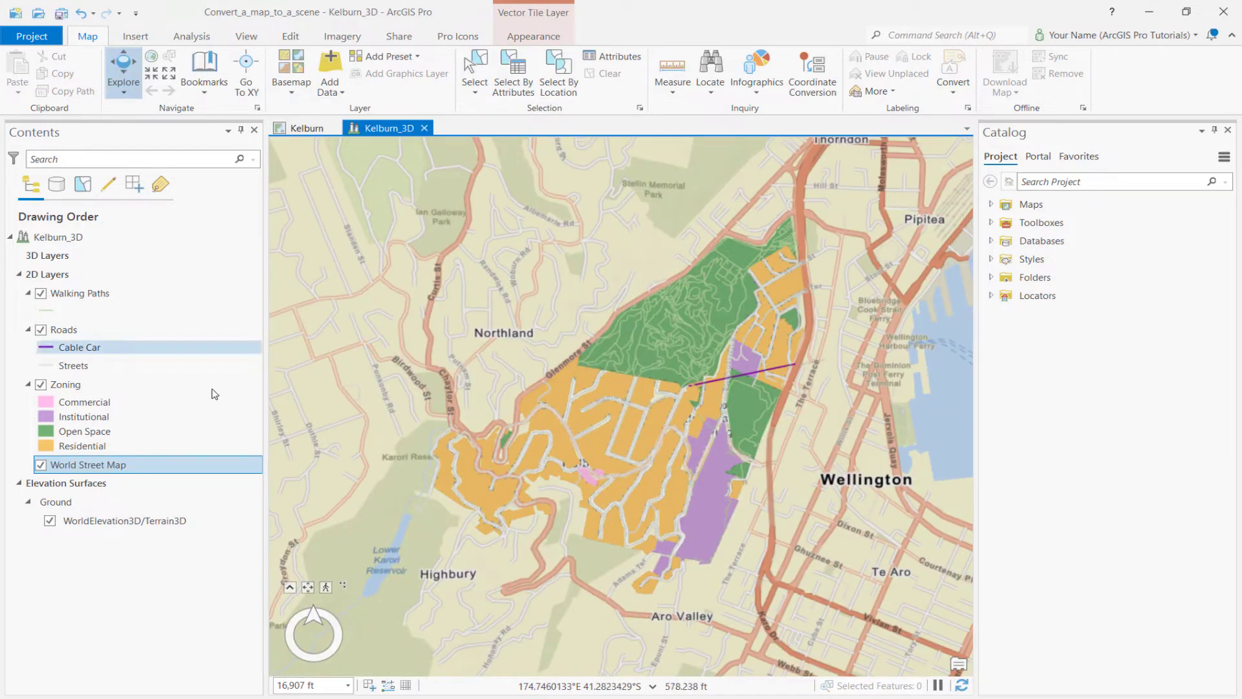
Give the Ground surface 1.25 vertical exaggeration and shade it relative to light position
click(115, 501)
click(523, 39)
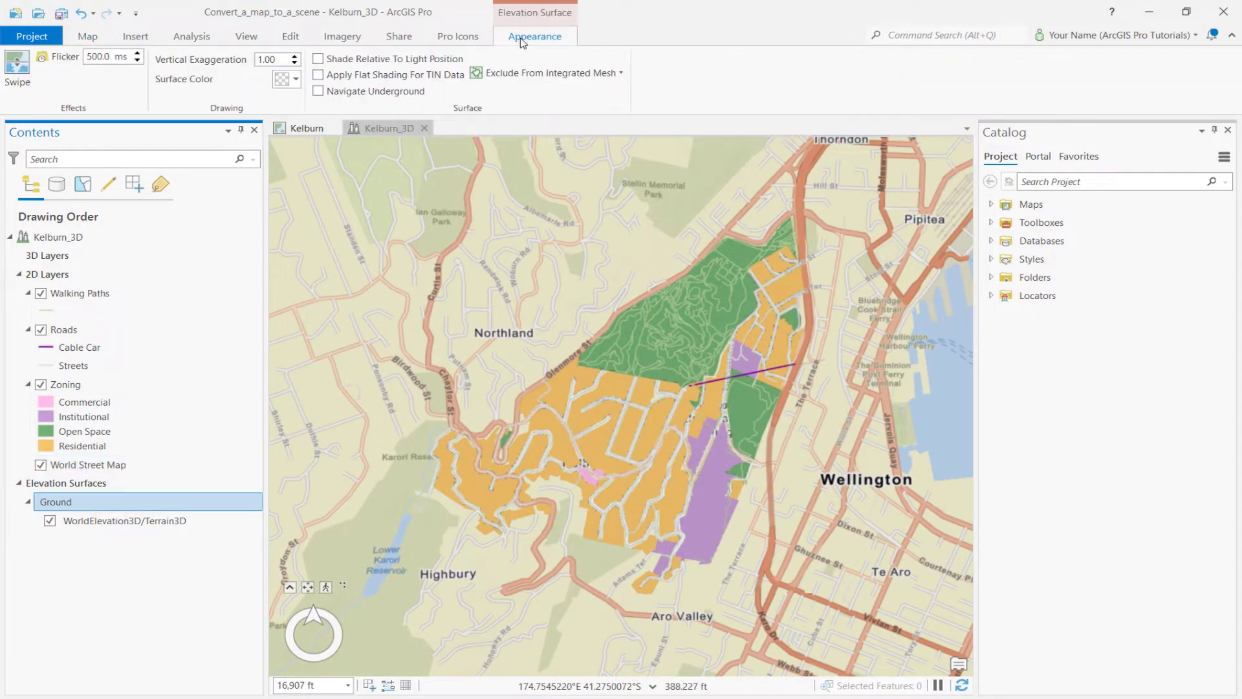
double_click(266, 58)
text(1.25)
key(Return)
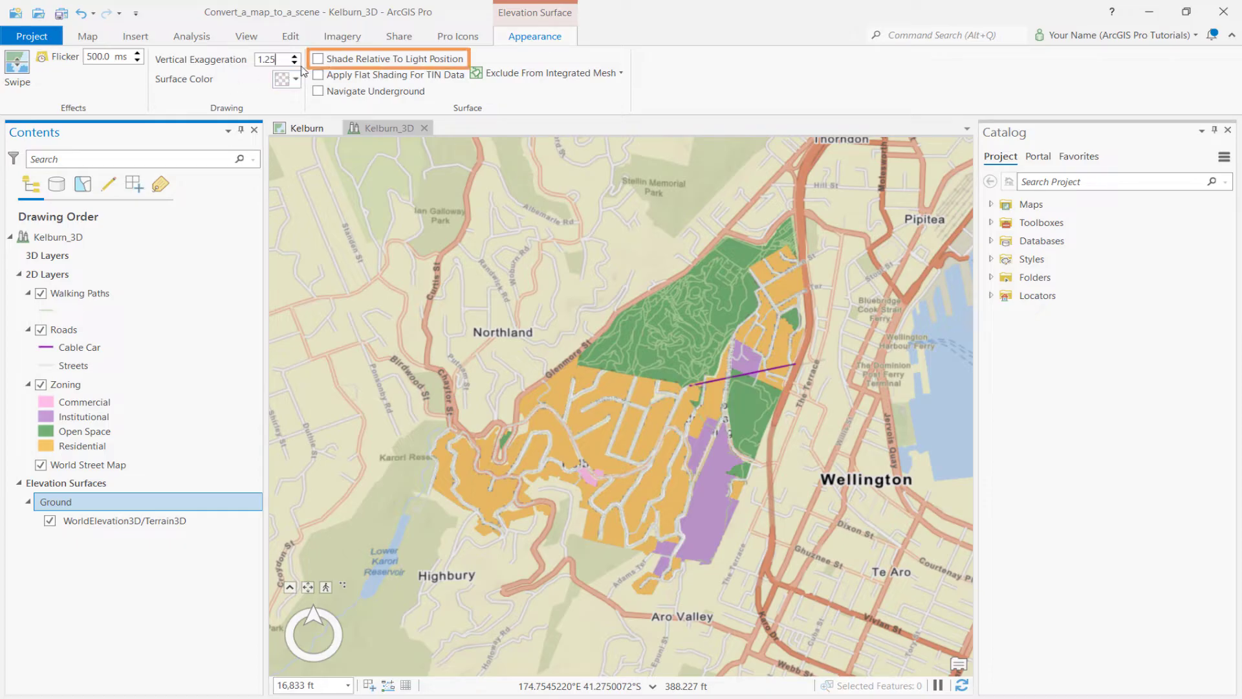
click(317, 58)
Go to the Kelburn_3D scene's Illumination properties to adjust the sun altitude
right_click(85, 237)
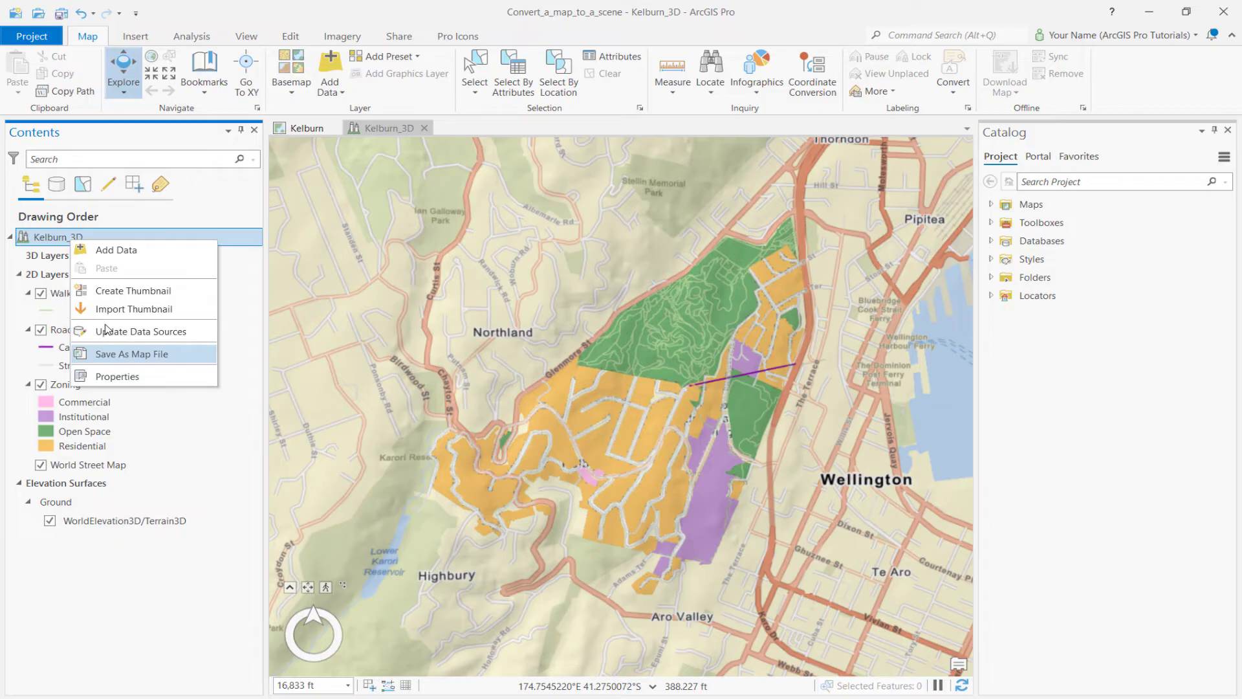
click(110, 377)
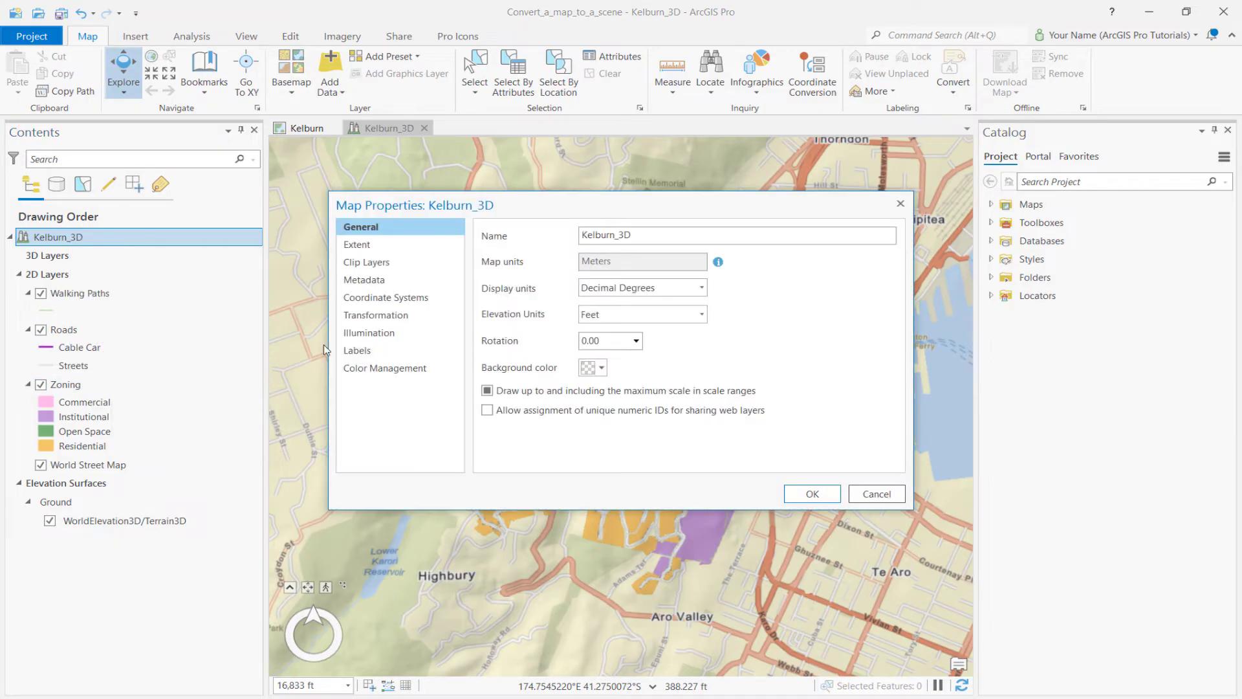
click(368, 332)
text(60)
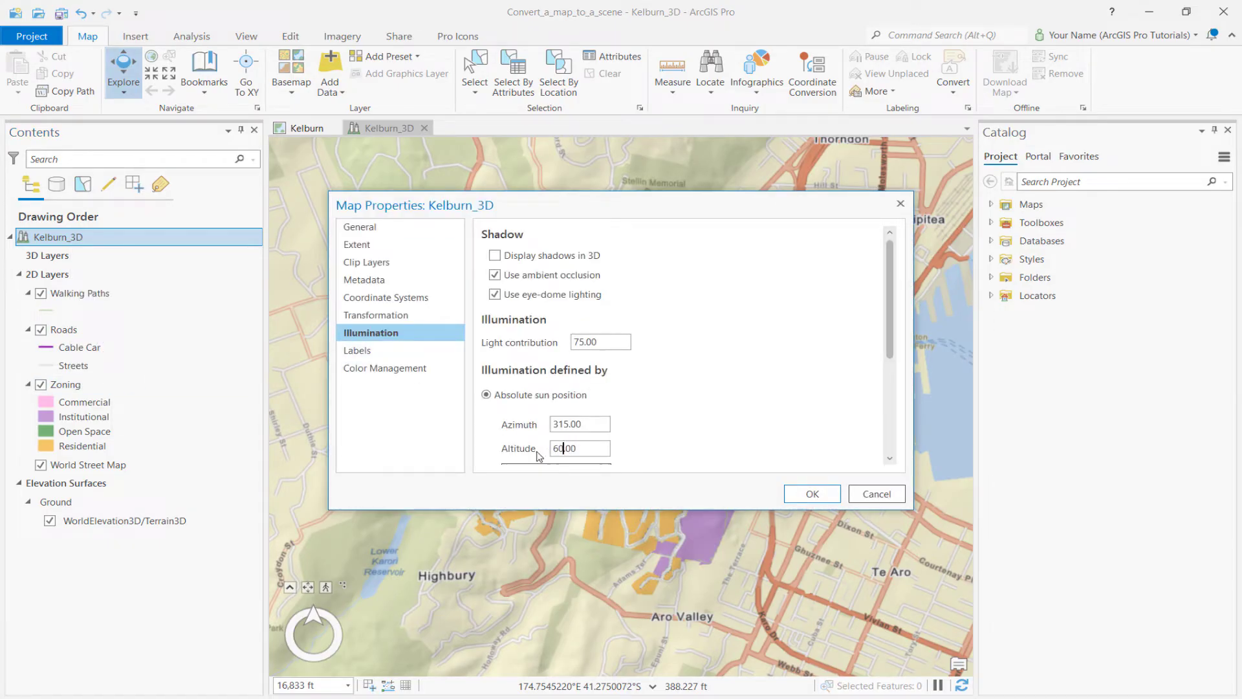
Apply the illumination, tilt into a 3D perspective and toggle the world elevation surface off and on
click(807, 493)
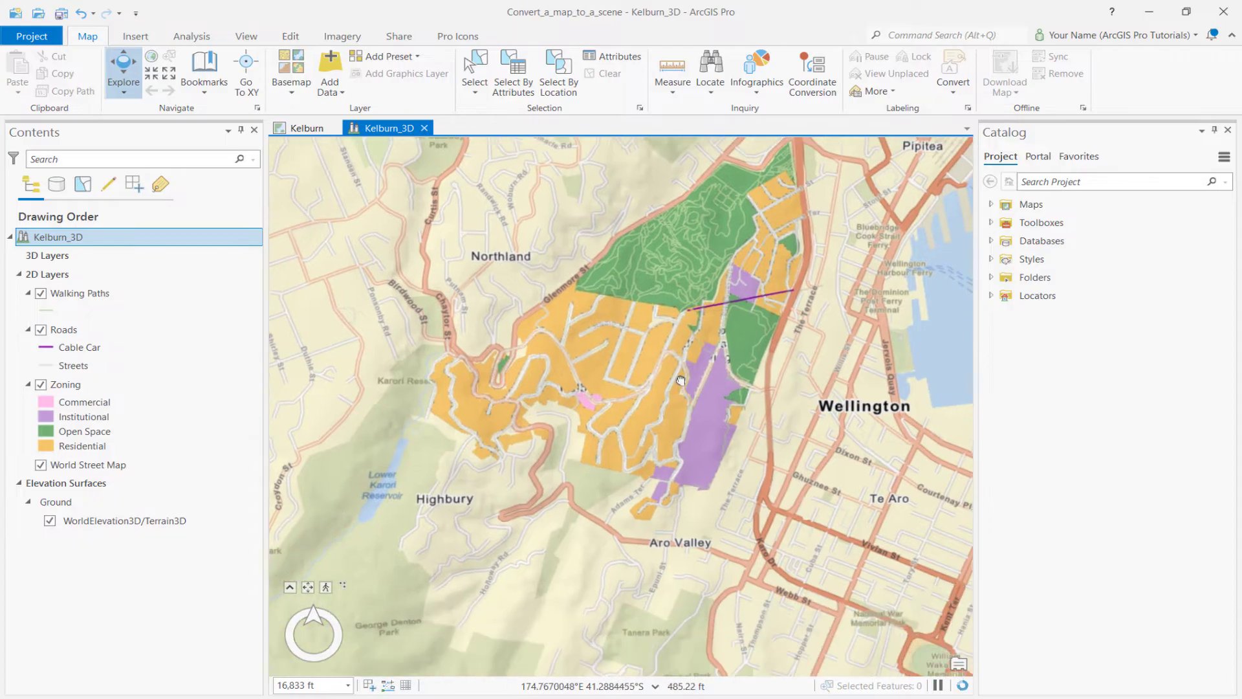
middle_drag(689, 314, 691, 354)
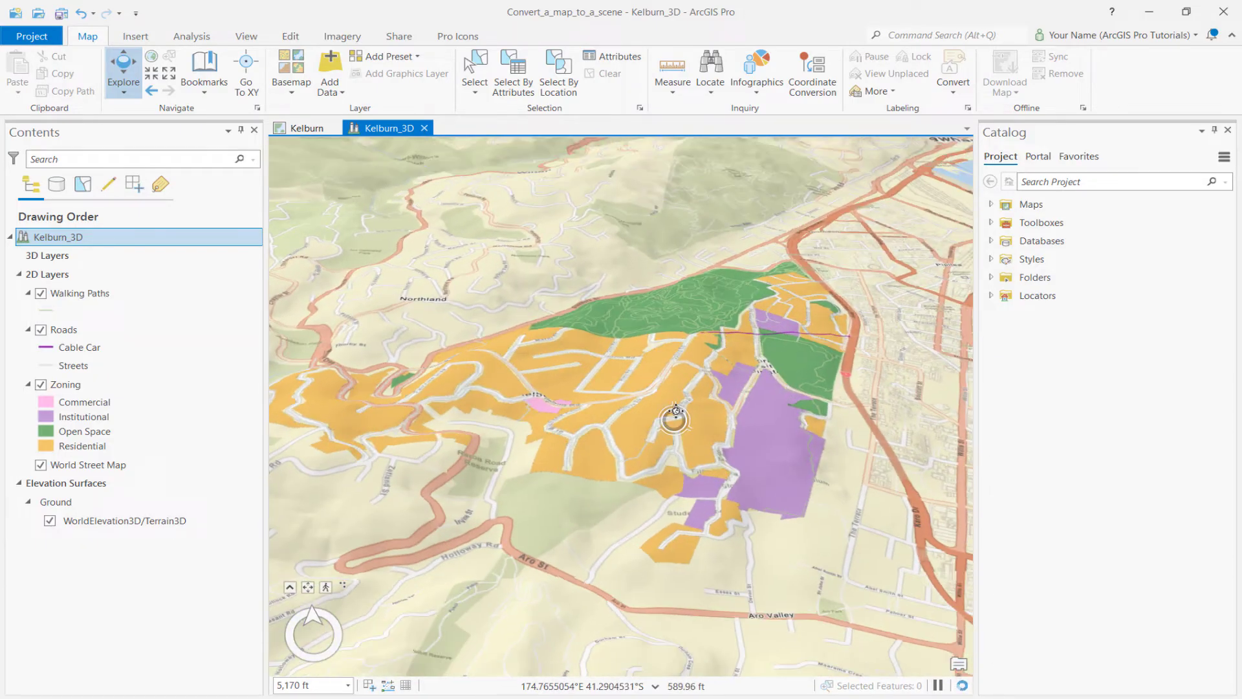
scroll(625, 452, up, 3)
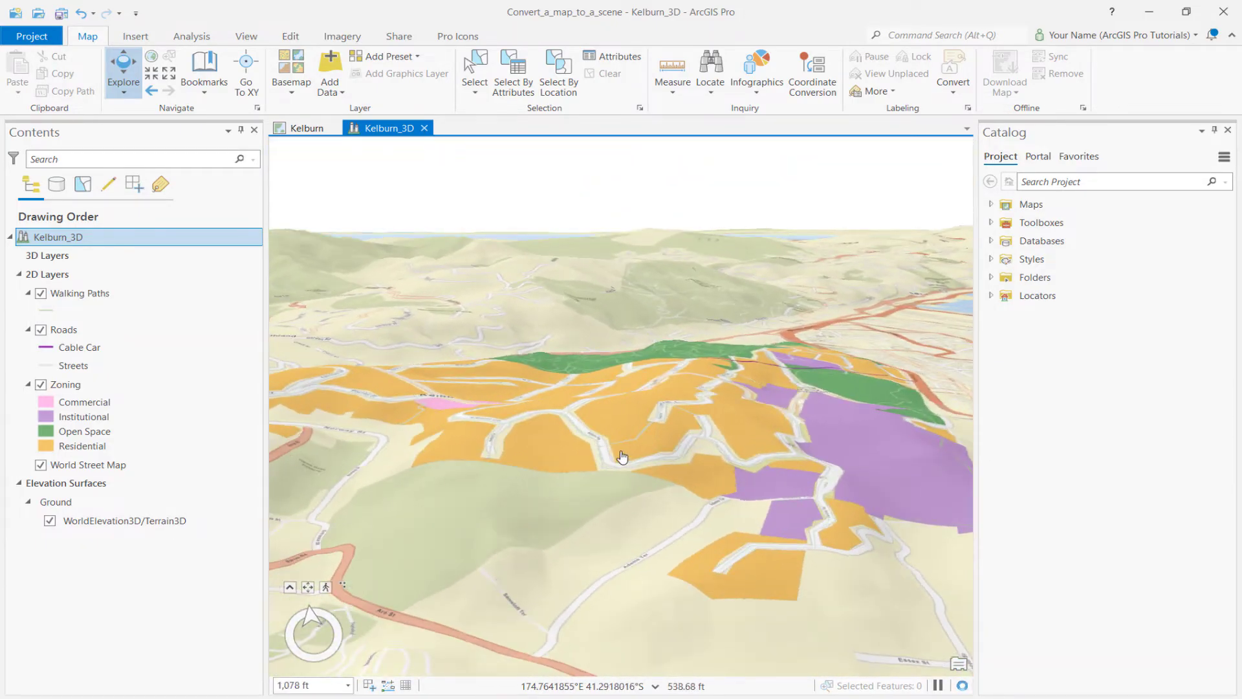
scroll(605, 453, up, 2)
drag(511, 456, 455, 485)
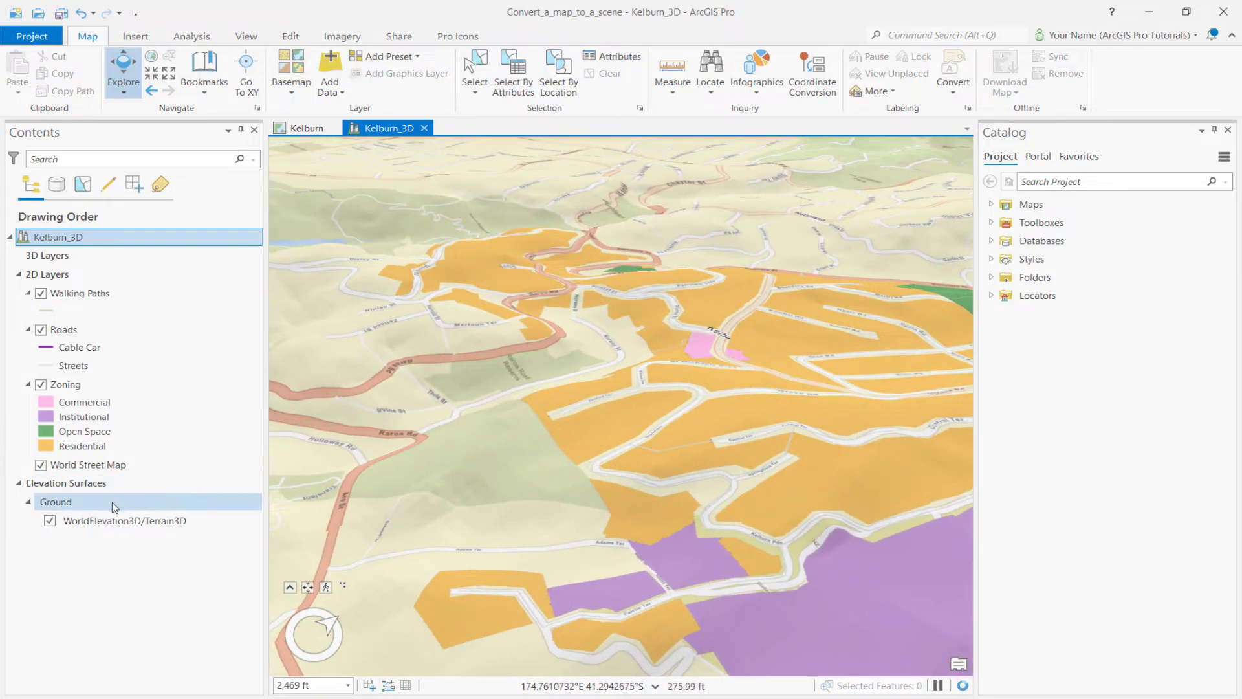
click(51, 521)
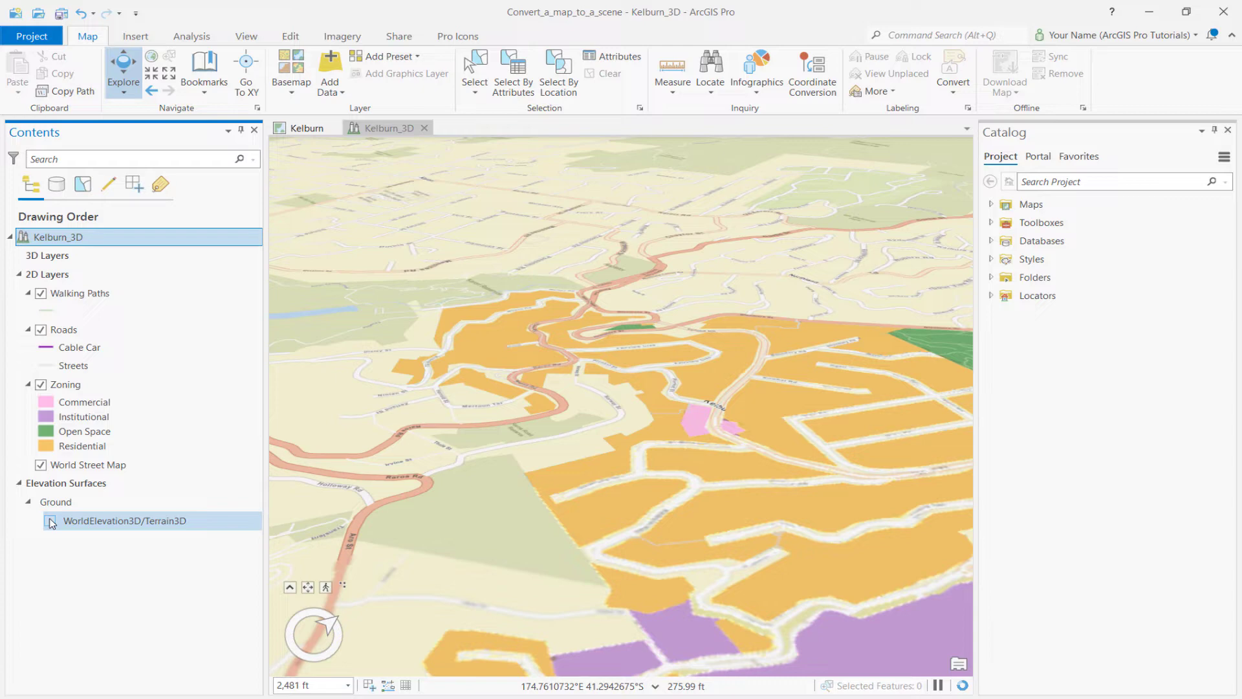
click(52, 522)
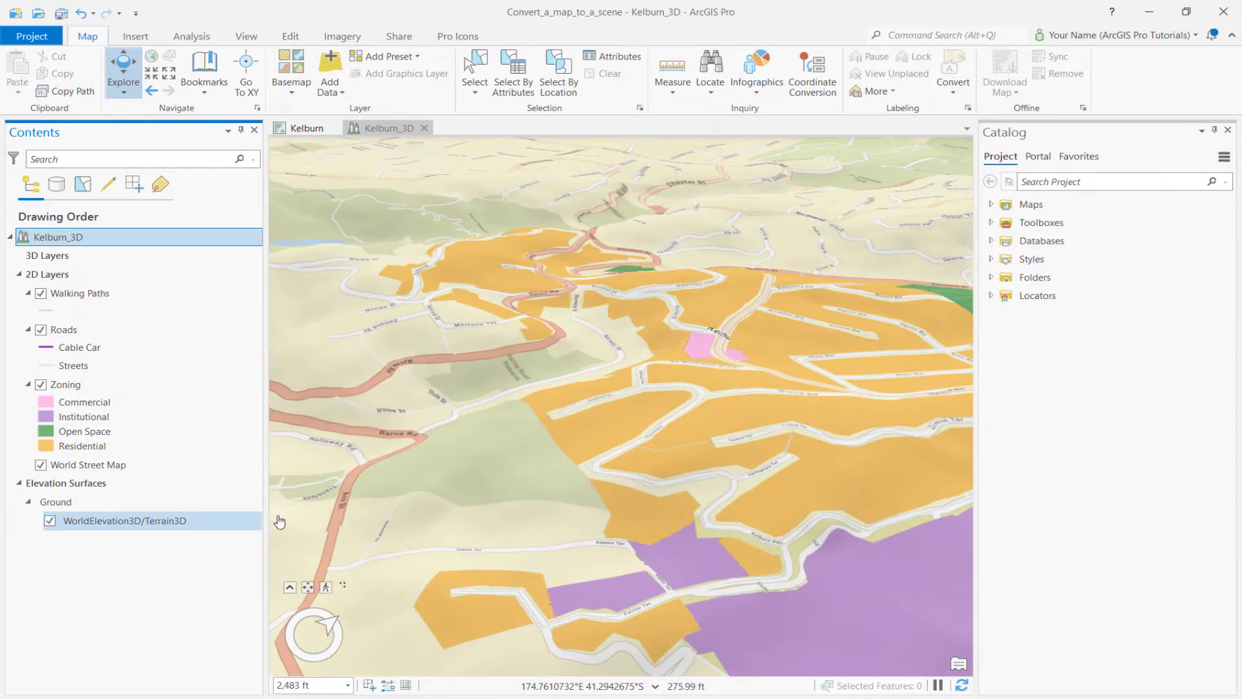
drag(528, 457, 325, 313)
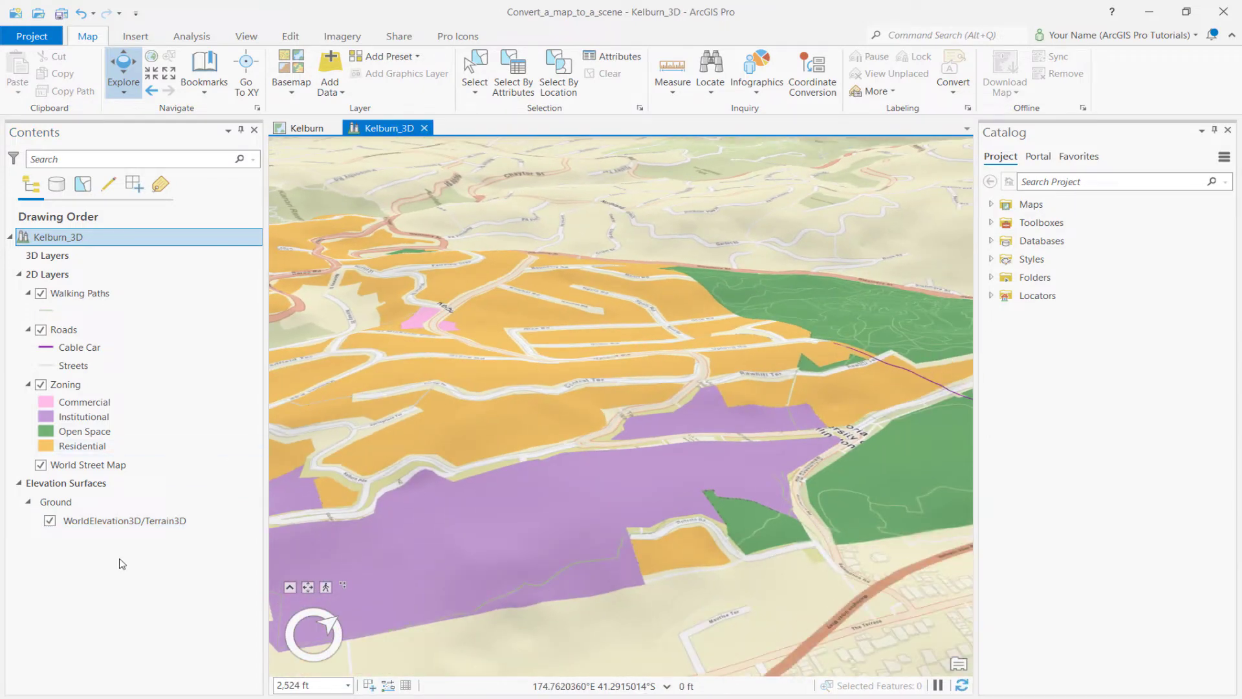
Add Buildings and Suburb_Boundaries from the project geodatabase to the scene
click(991, 240)
click(1058, 281)
ctrl+click(1056, 350)
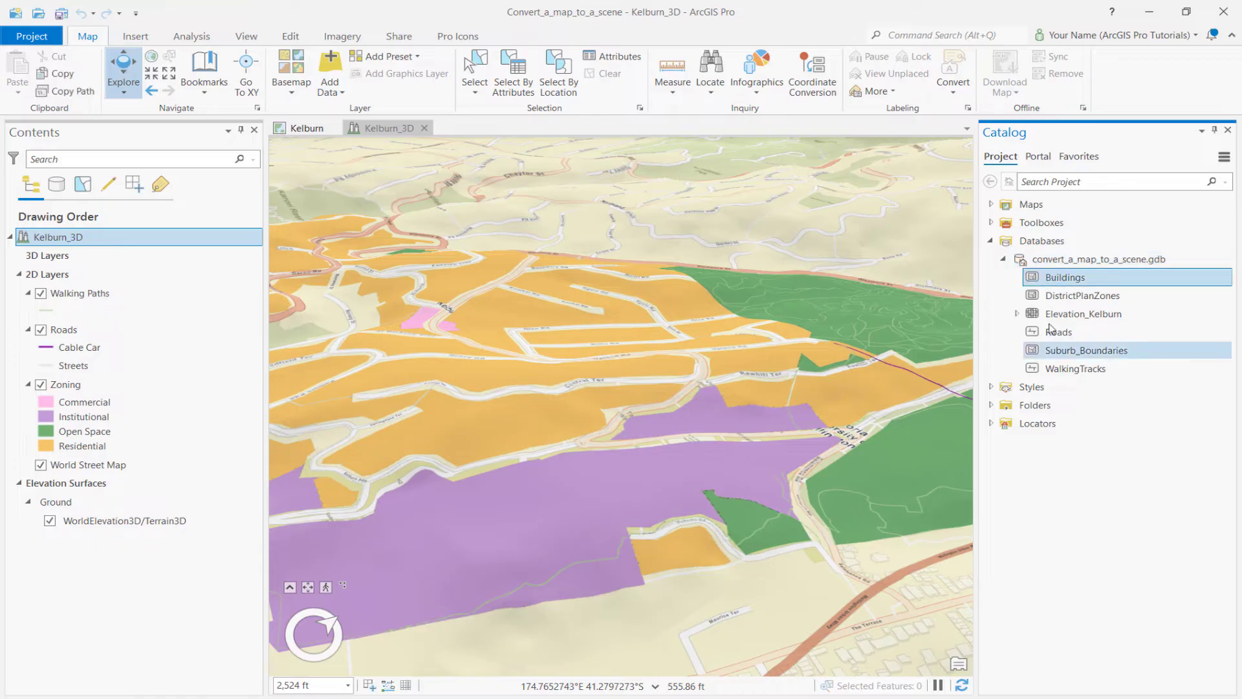
right_click(1056, 351)
click(1087, 363)
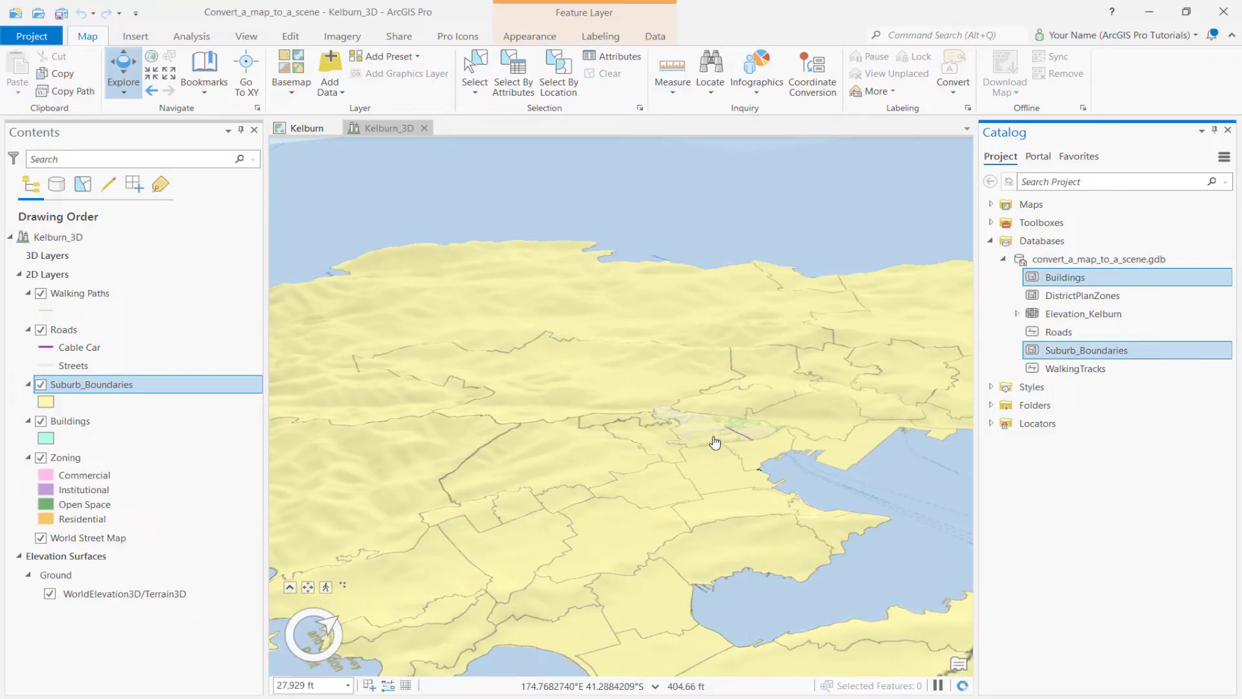
Make Suburb_Boundaries hollow with a dark red 1.5 pt outline
click(45, 402)
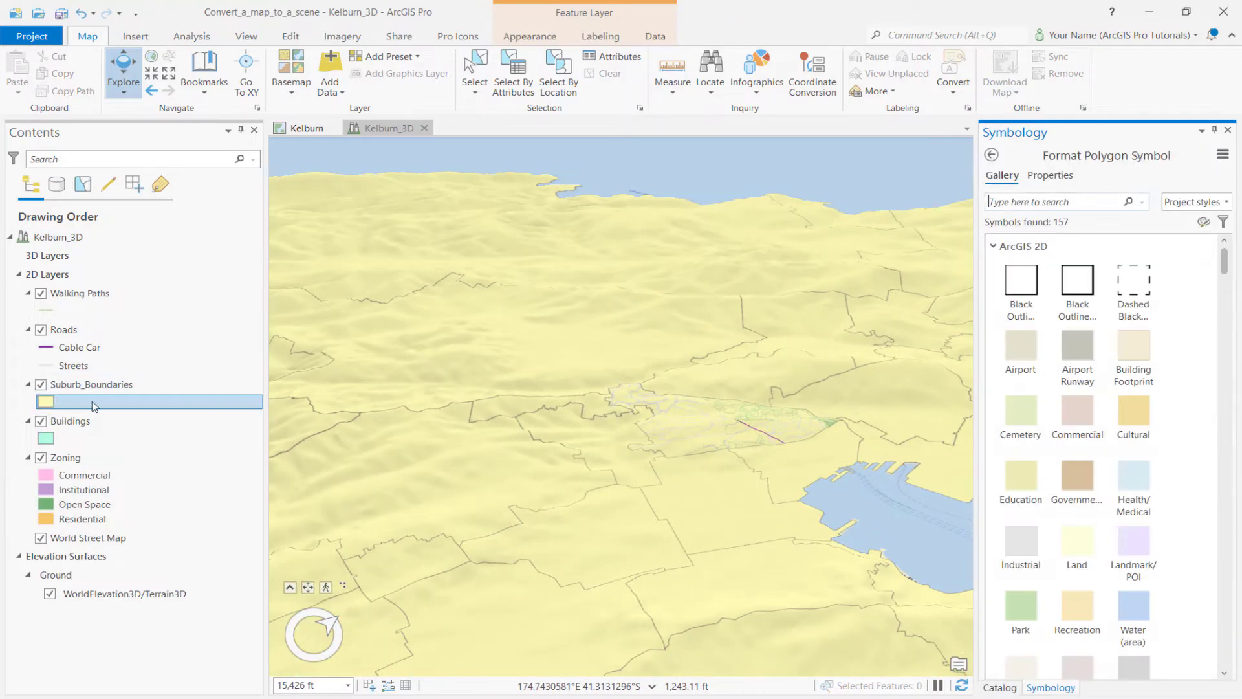
click(1050, 175)
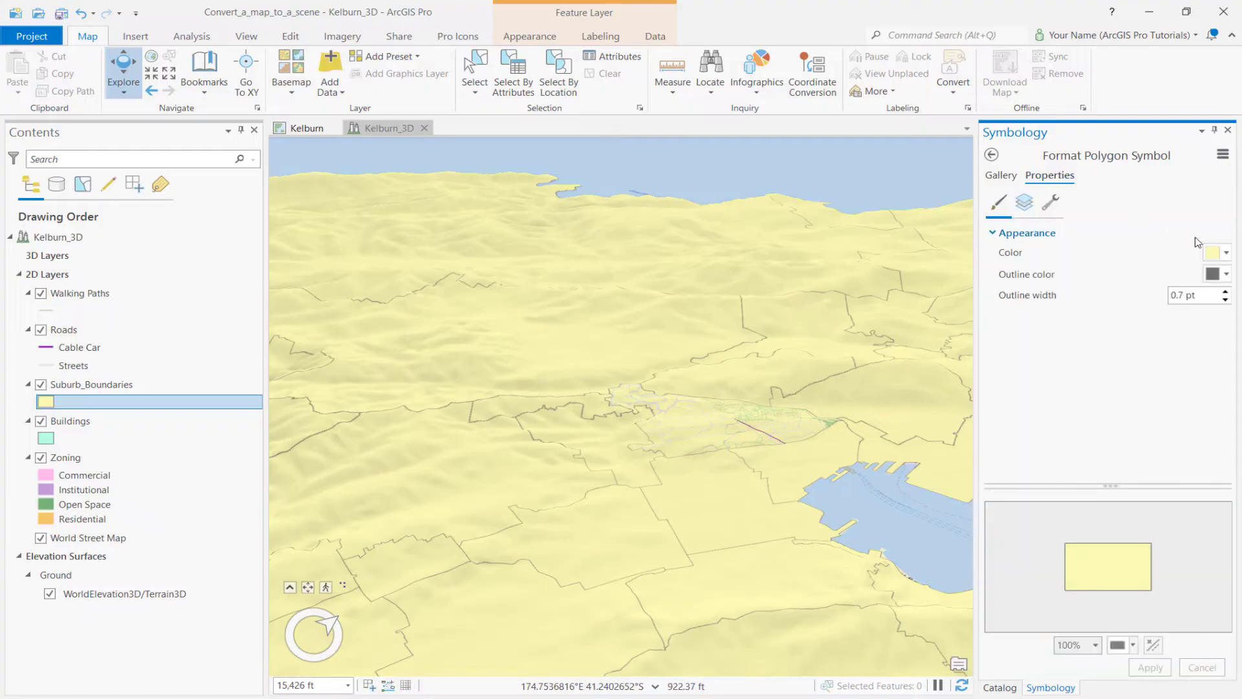
click(1226, 256)
click(1188, 271)
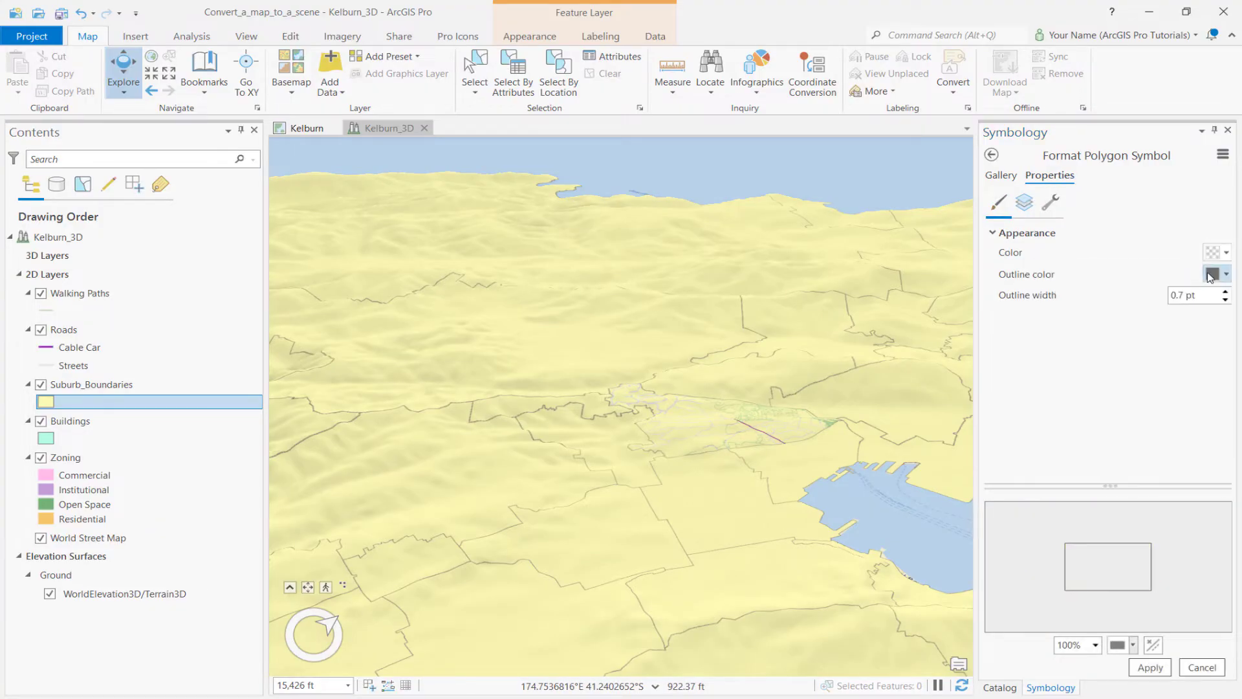
click(1055, 465)
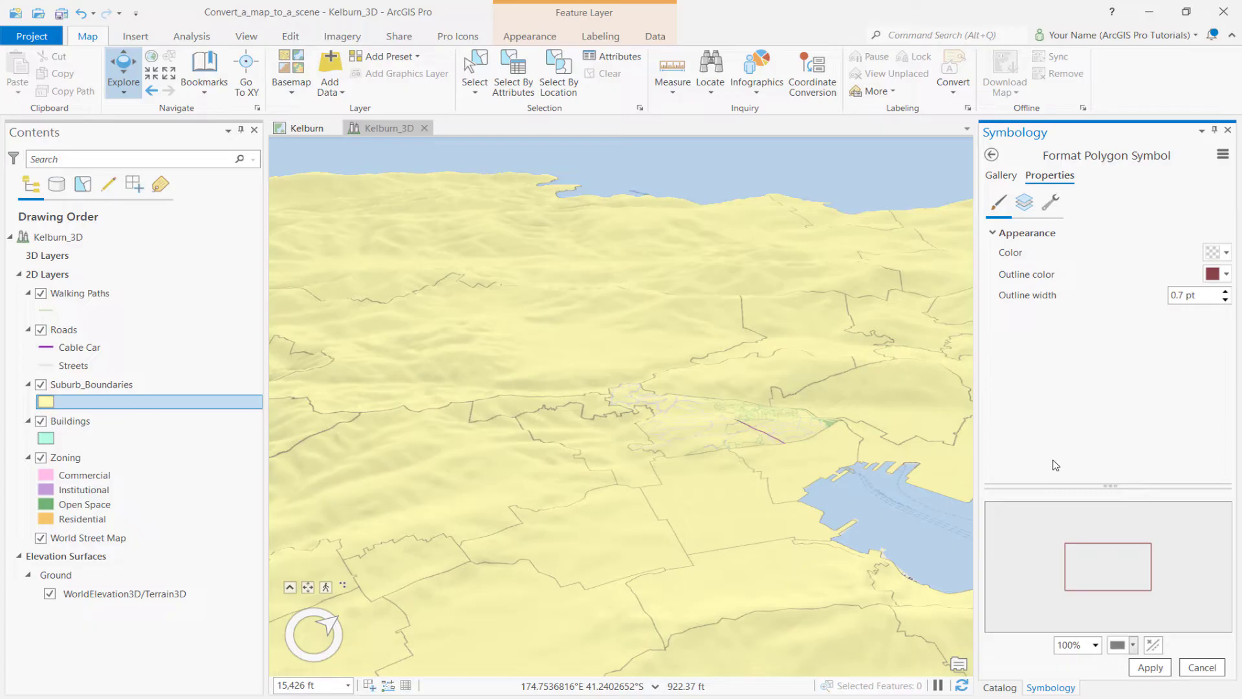
double_click(1181, 295)
text(1.5)
click(1144, 669)
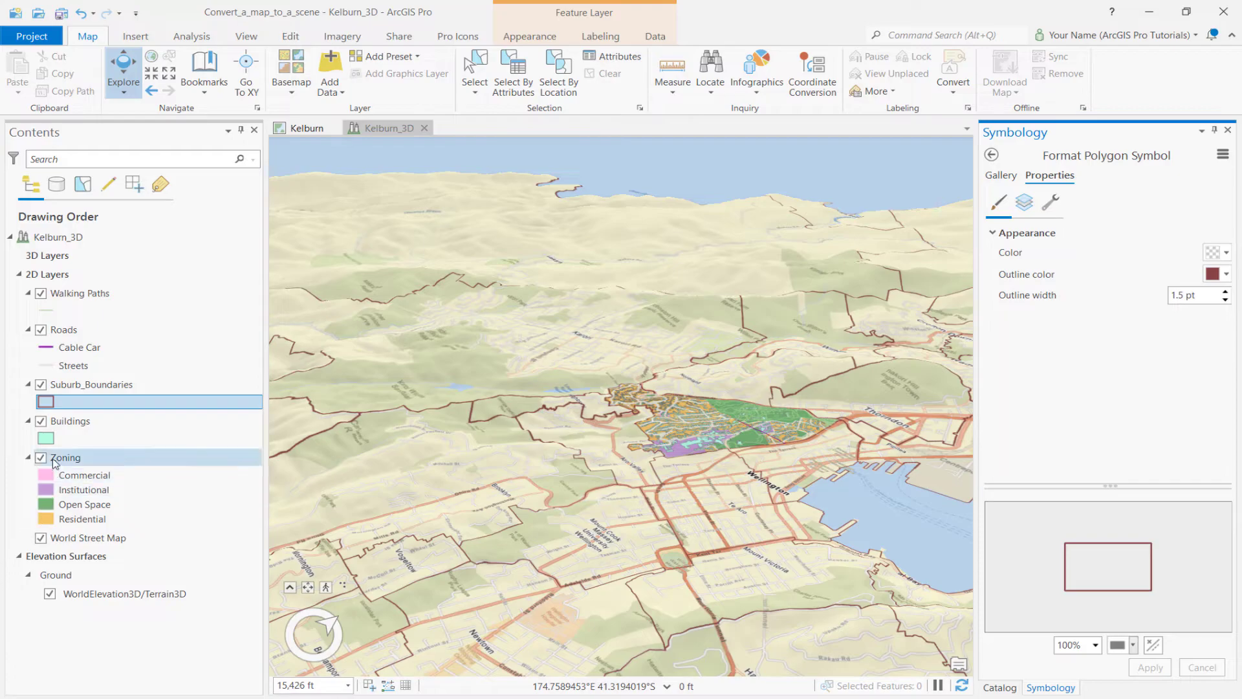
Give Buildings the beige Building Footprint symbol from the gallery
click(45, 439)
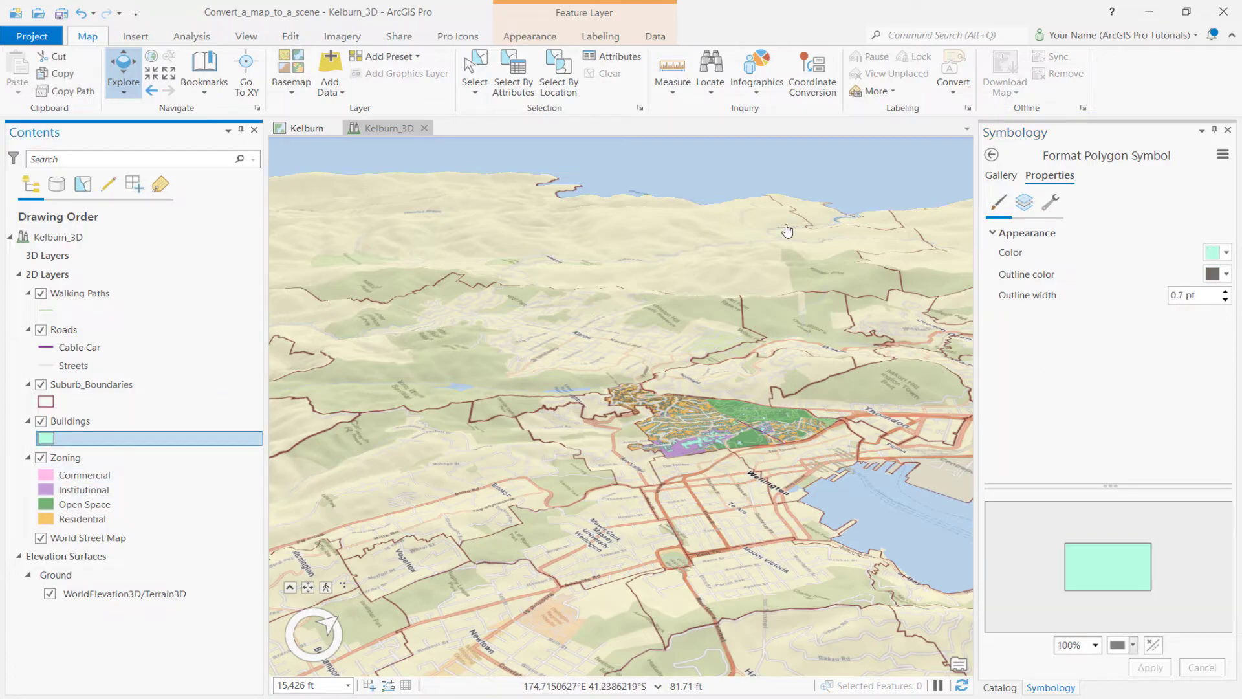
click(1002, 175)
click(1027, 201)
text(building)
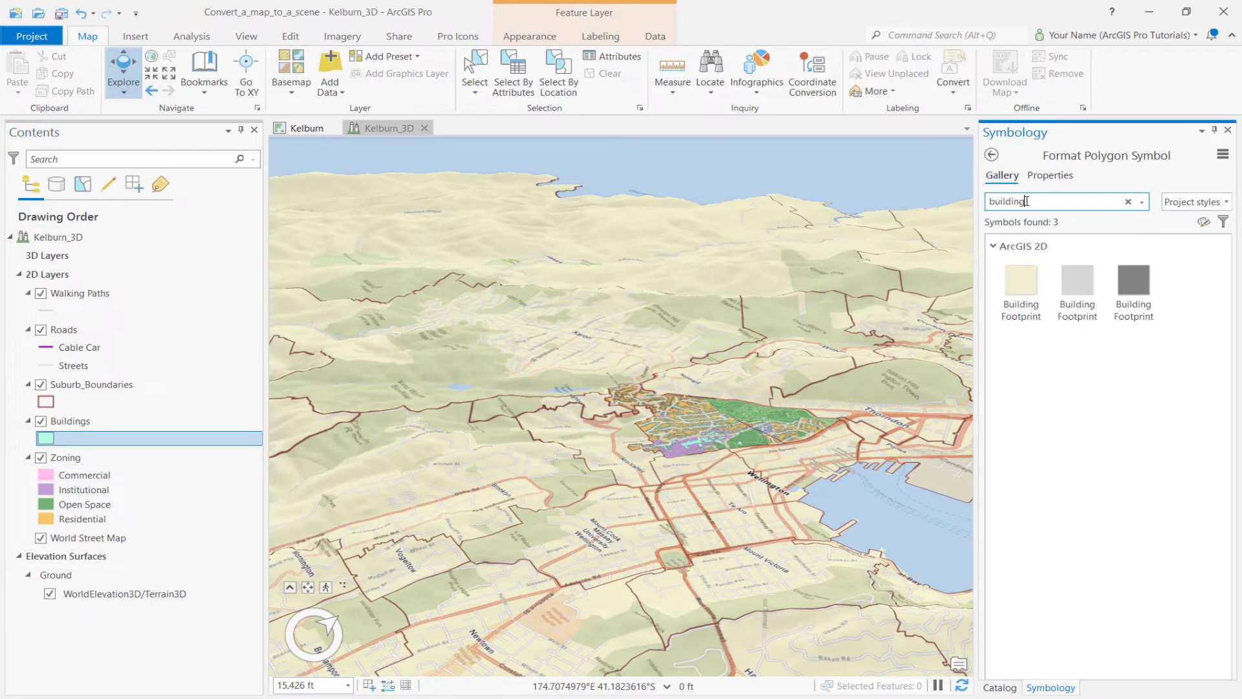
click(1021, 286)
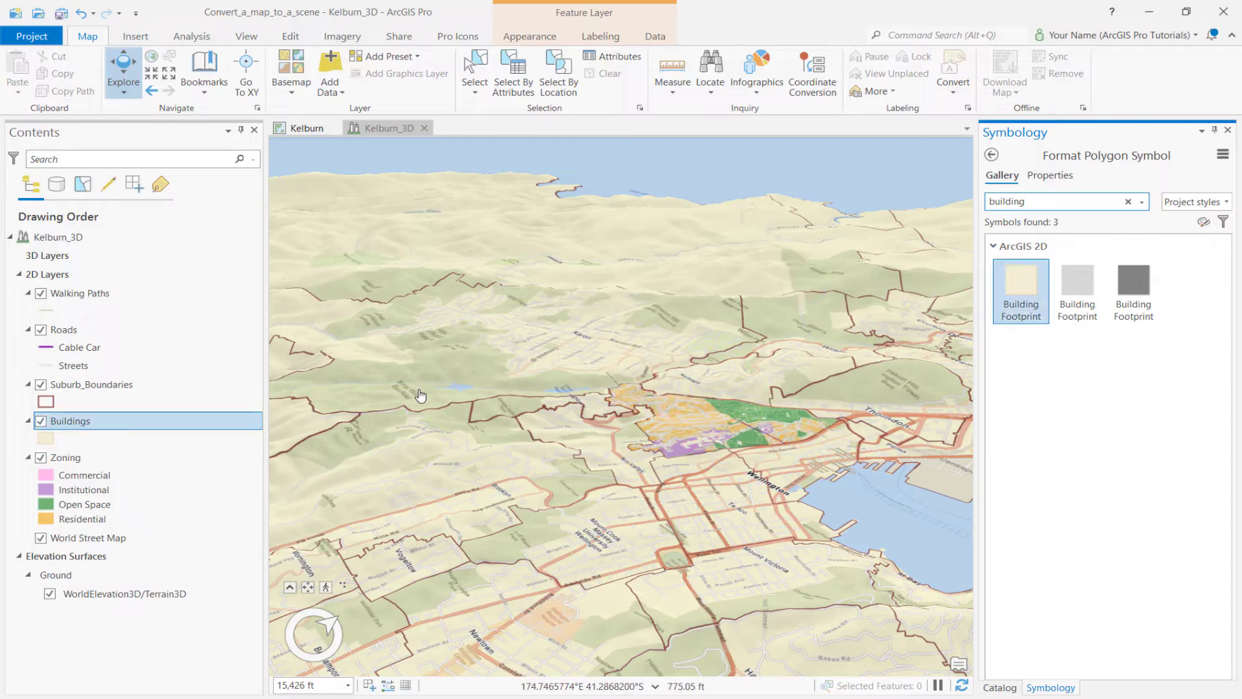
right_click(176, 423)
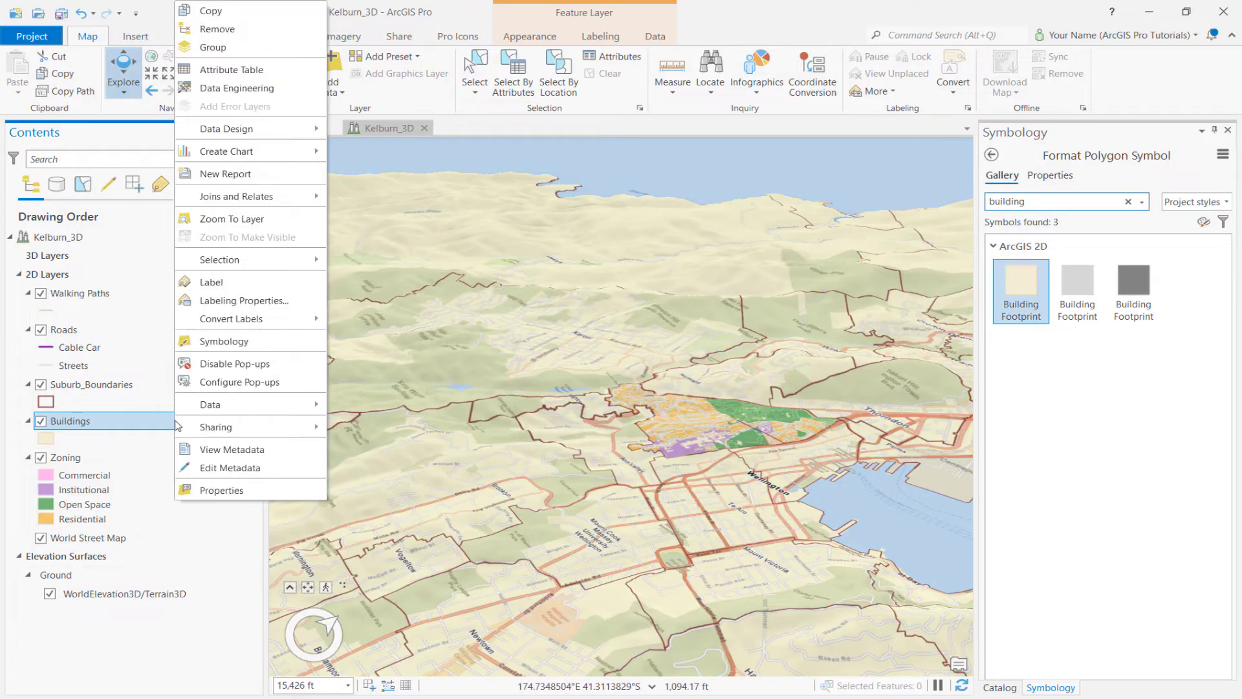
click(229, 70)
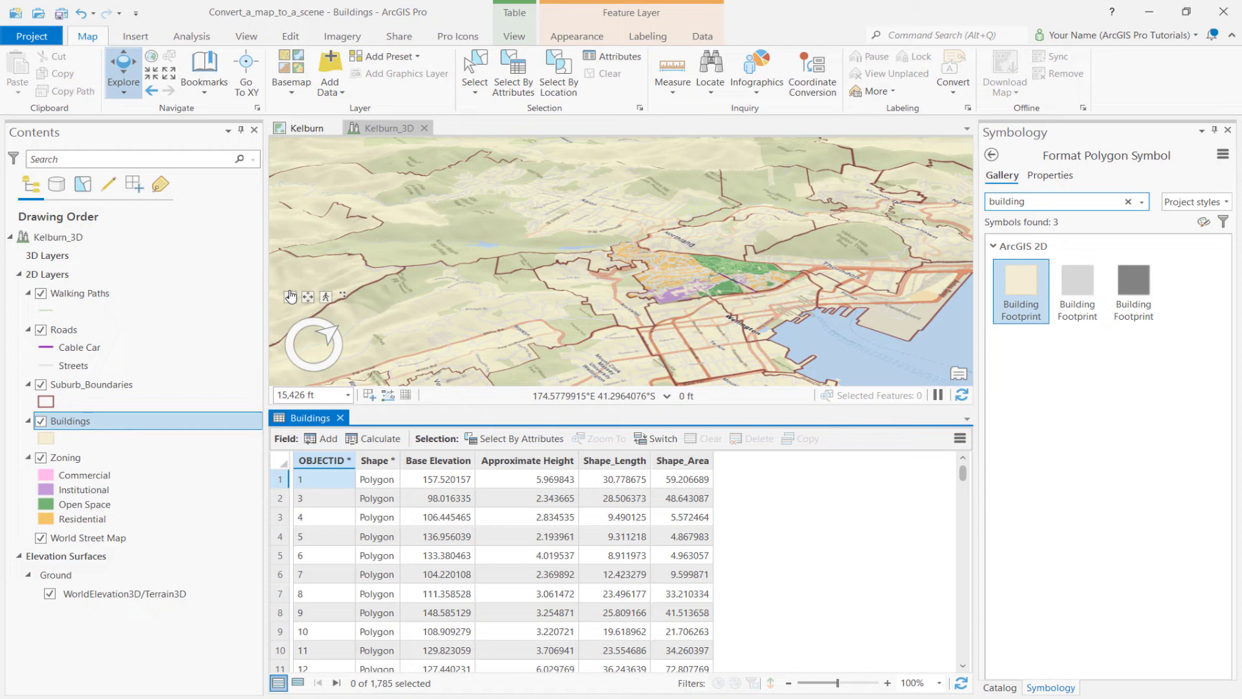
click(339, 419)
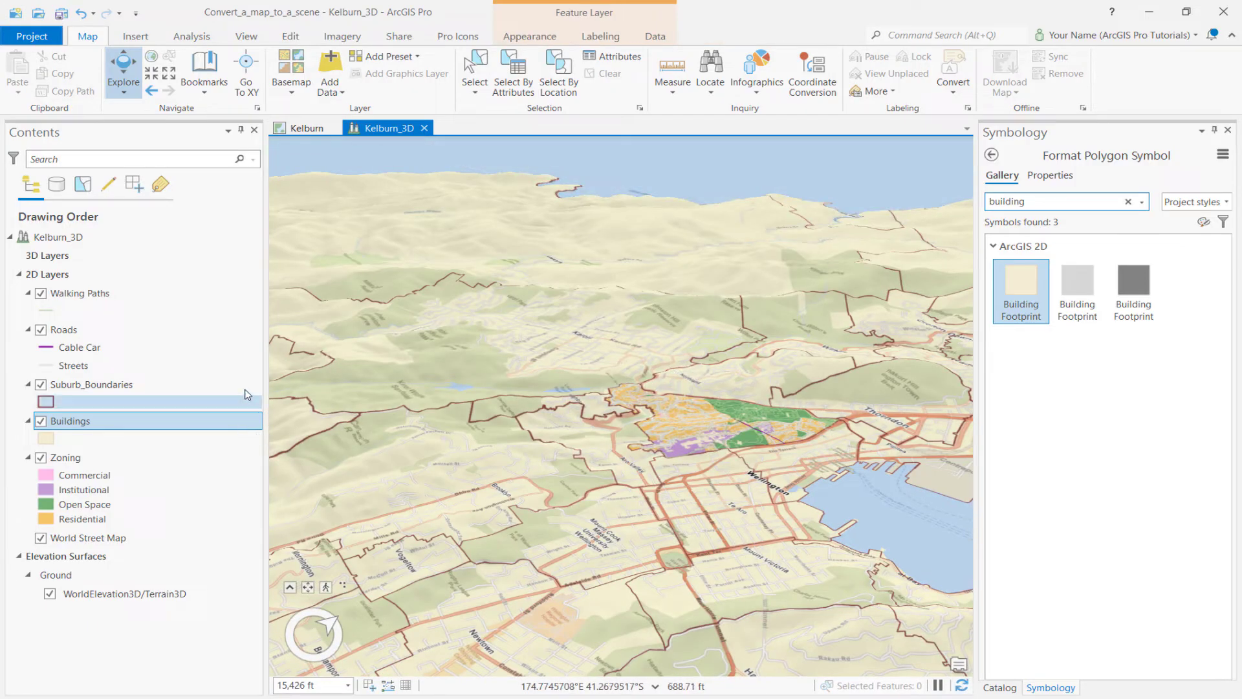
Extrude Buildings with Max Height type using the Approximate Height field
click(526, 39)
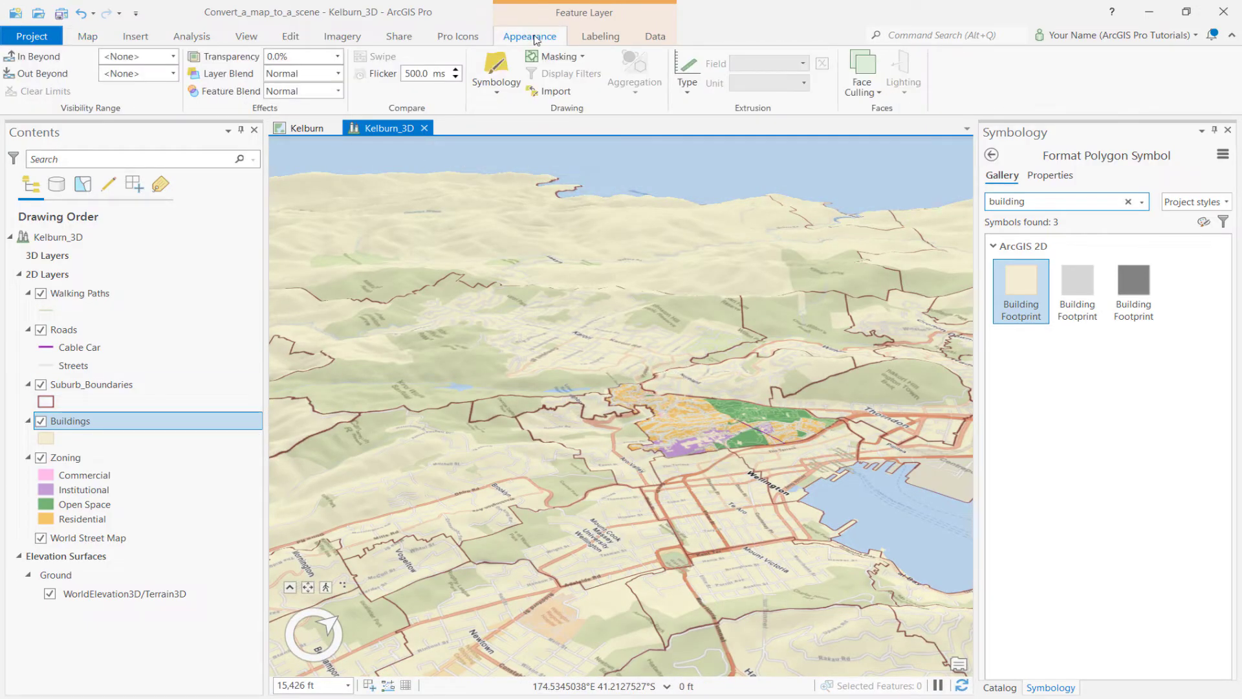
click(688, 77)
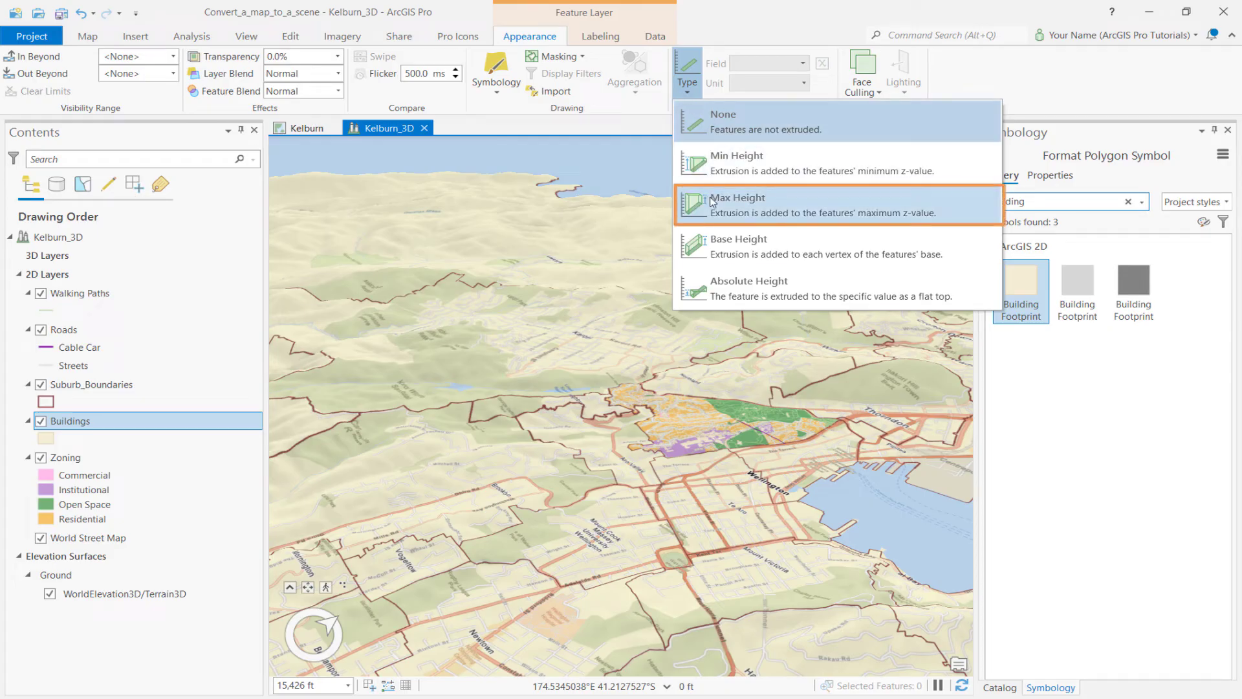
click(739, 202)
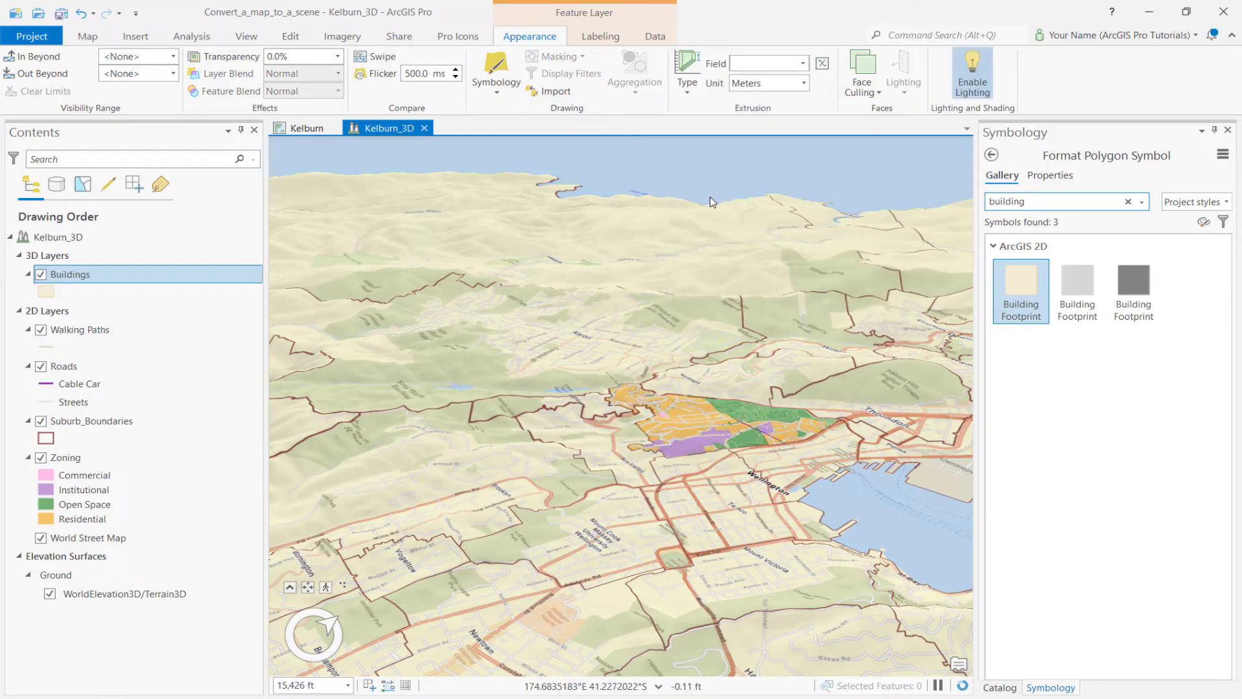
click(803, 64)
click(788, 96)
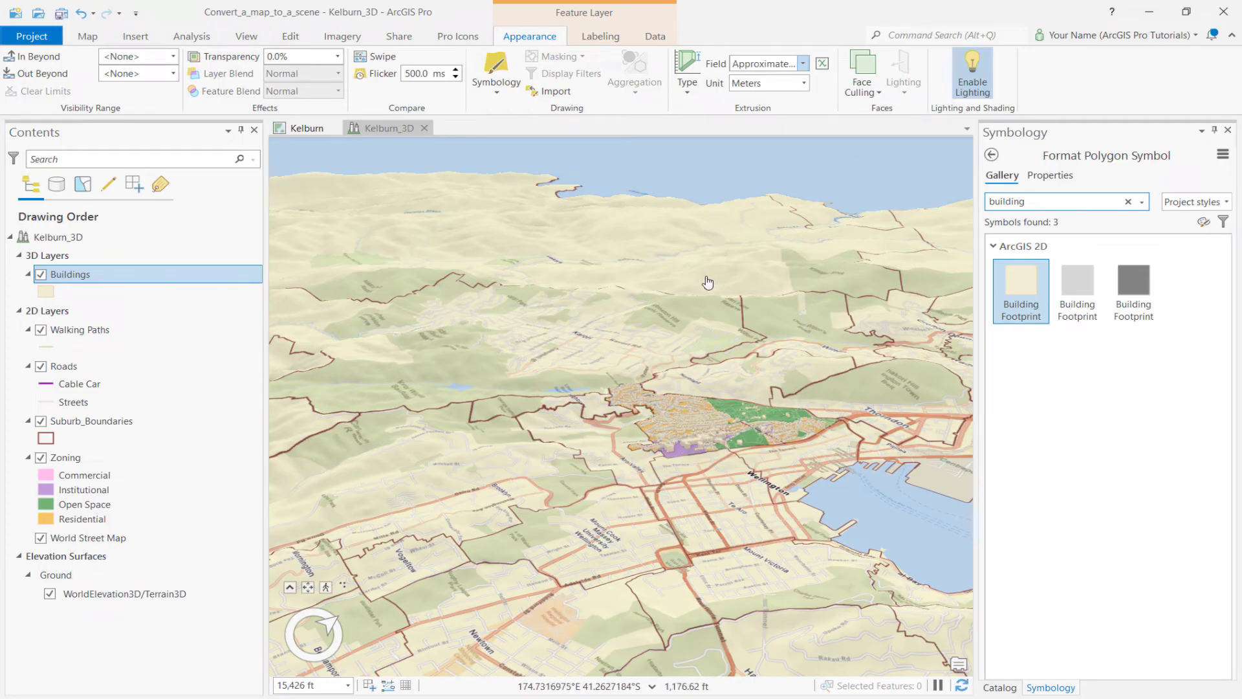
scroll(688, 419, up, 5)
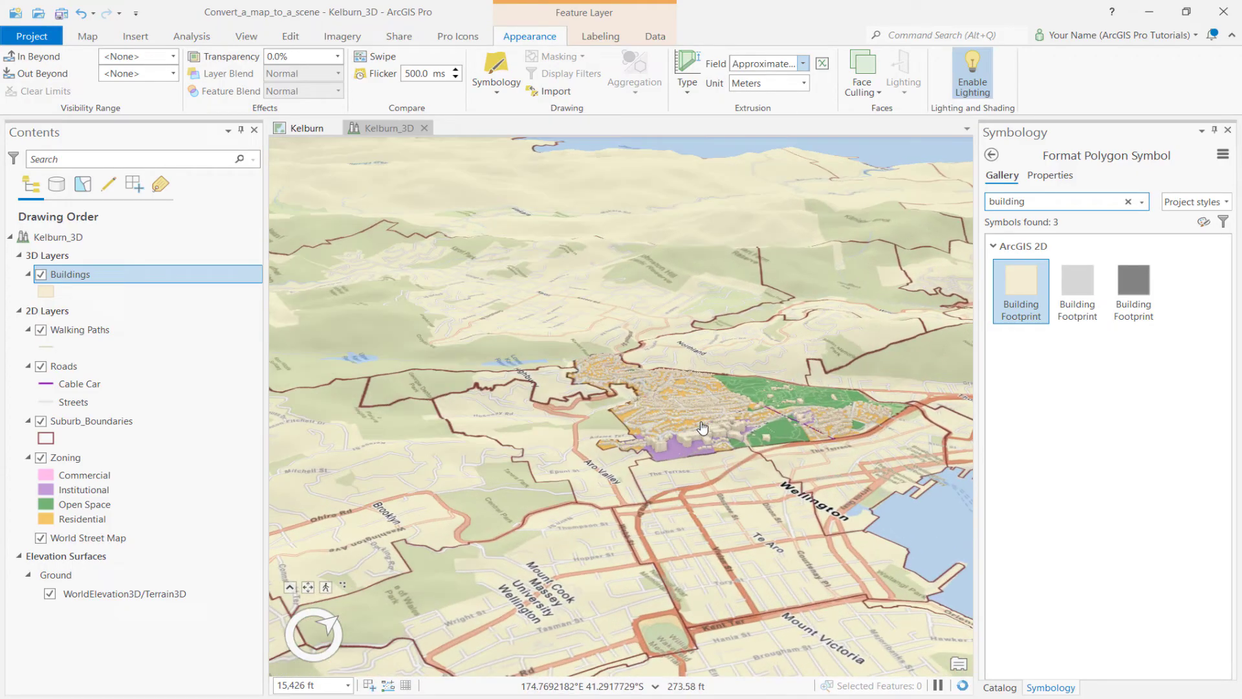
scroll(700, 426, up, 3)
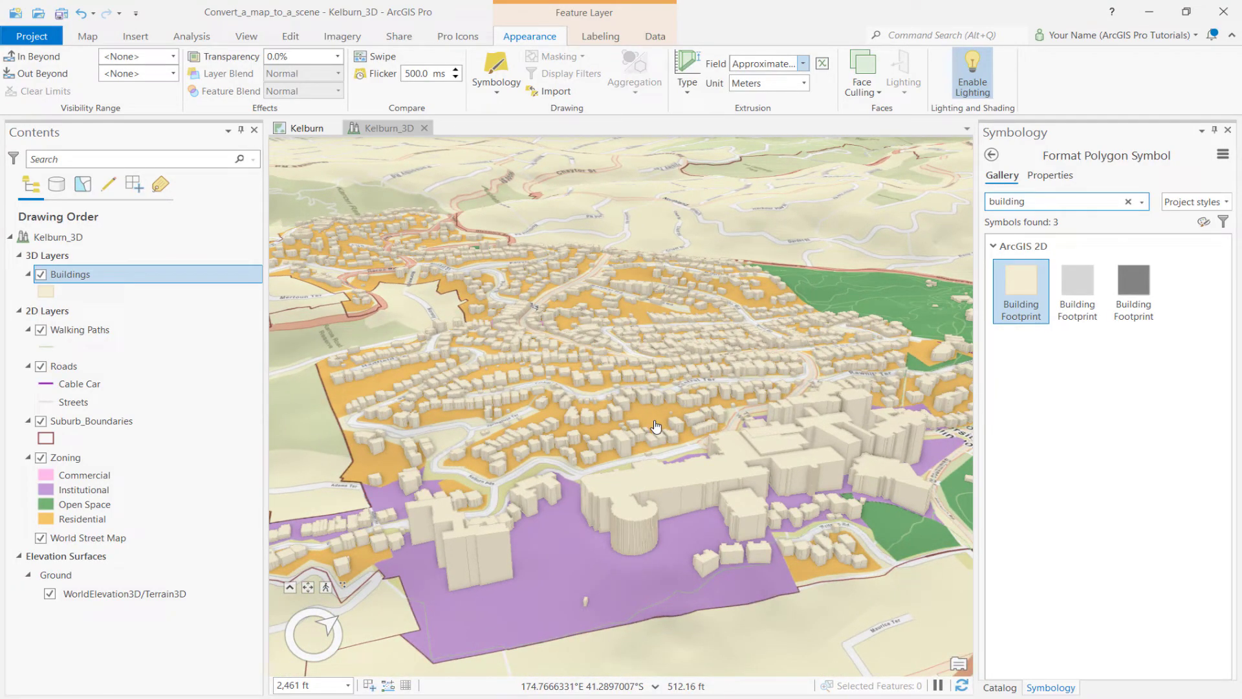
Orbit and tilt the scene to view the extruded campus buildings up close
middle_drag(656, 426, 543, 439)
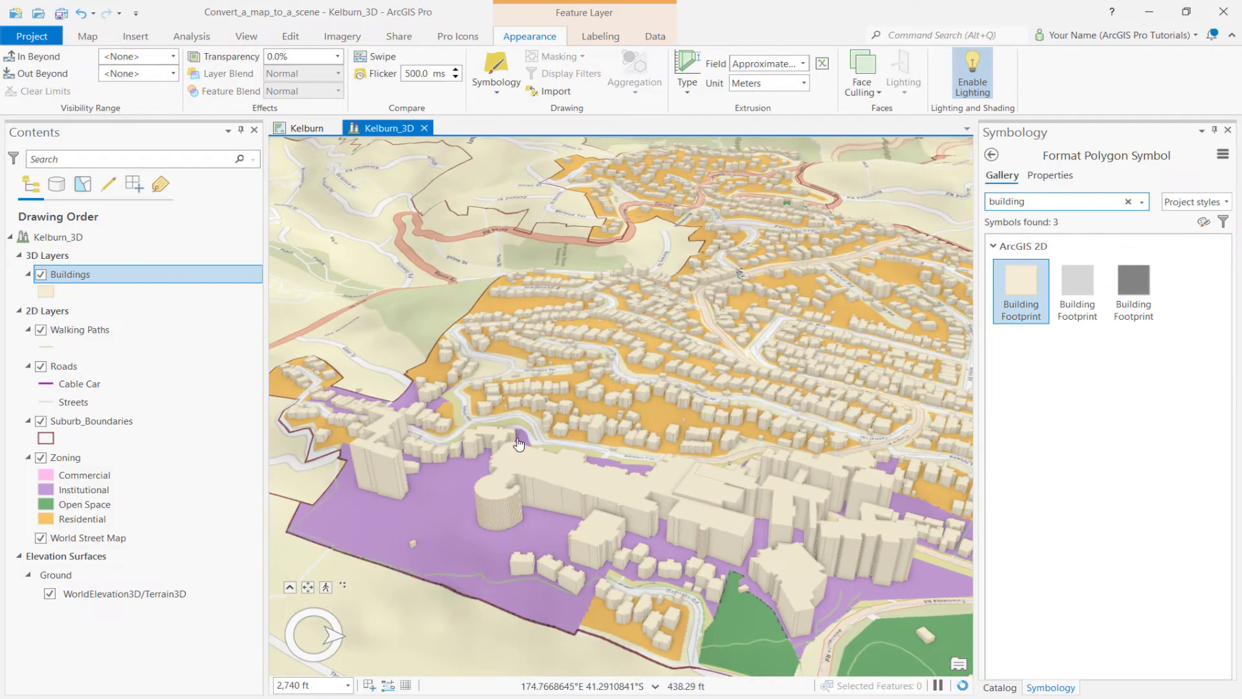
drag(545, 439, 519, 445)
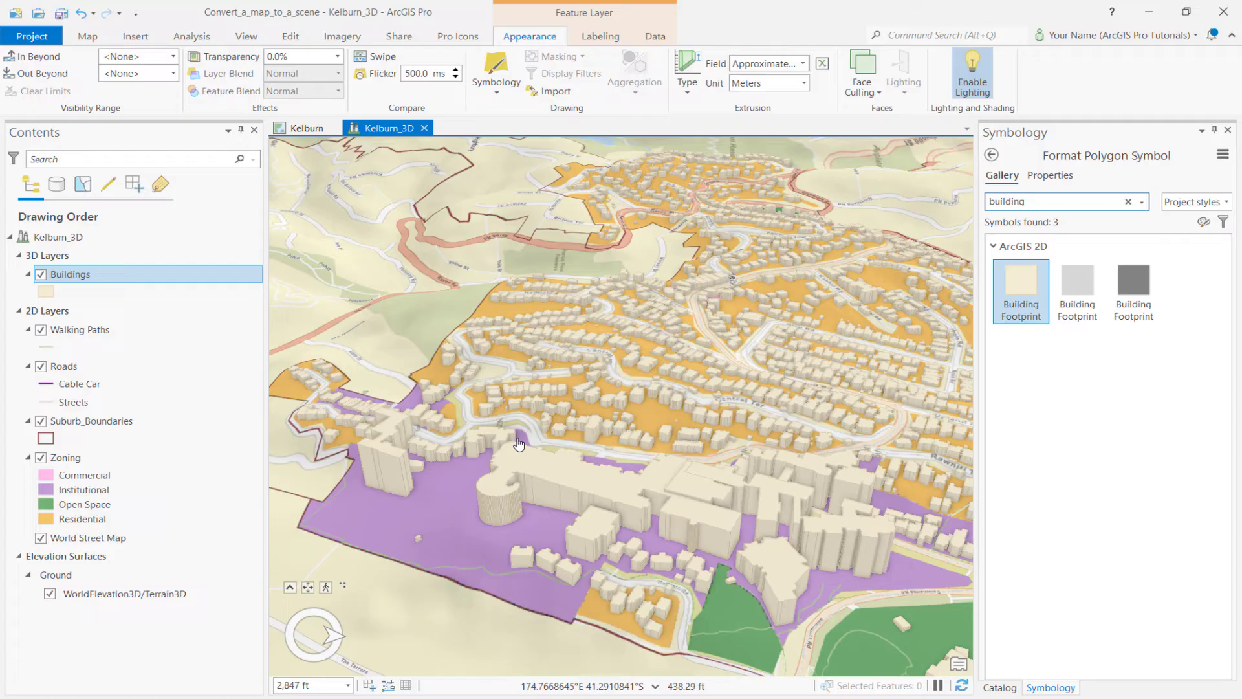
Add the Elevation_Kelburn raster from the project geodatabase as a Ground elevation source
click(181, 575)
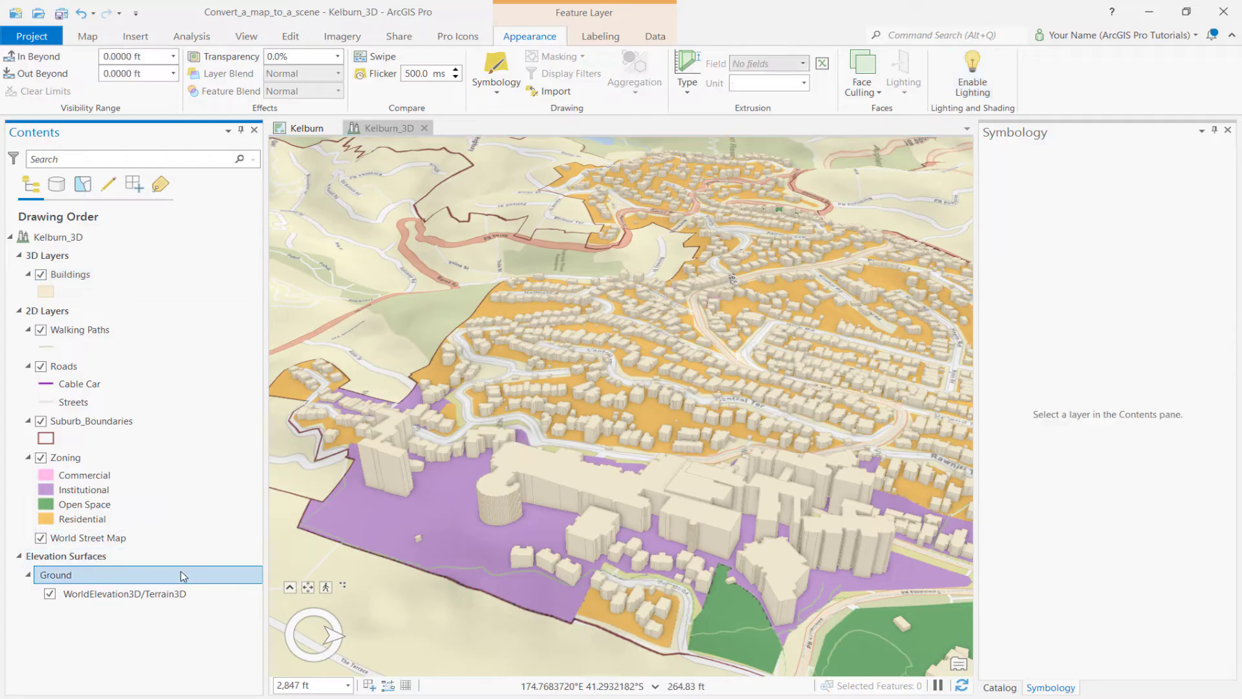
right_click(180, 574)
click(220, 638)
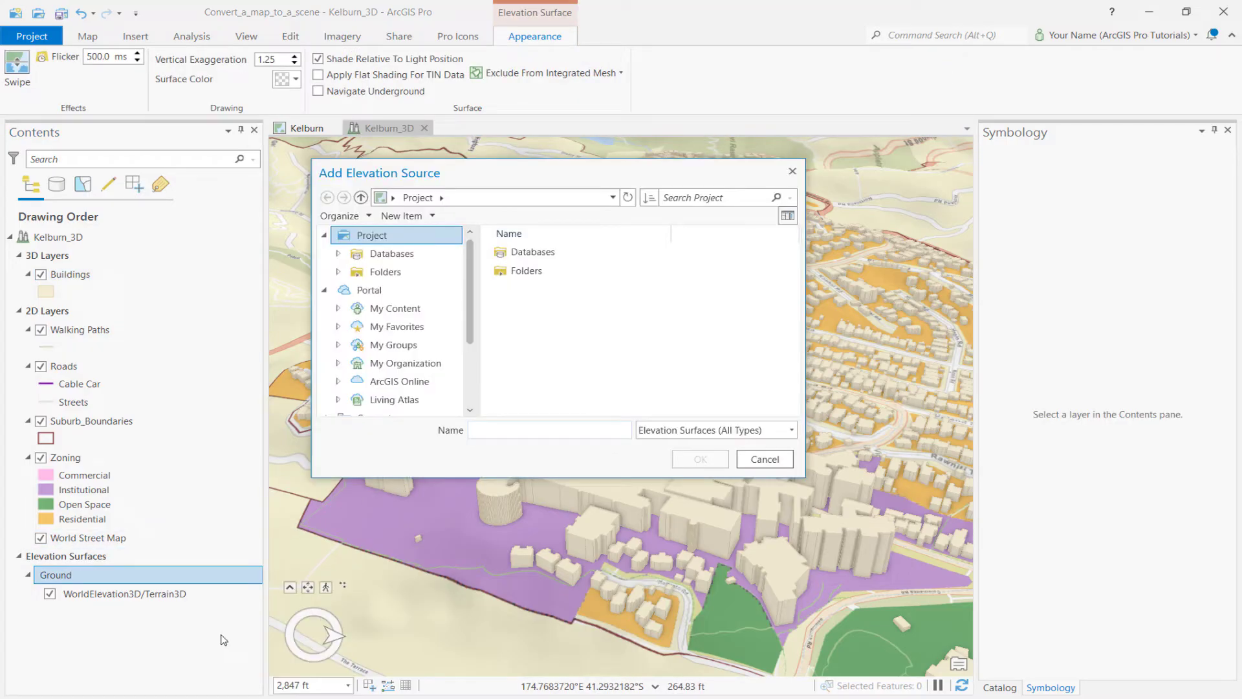
double_click(534, 252)
click(551, 253)
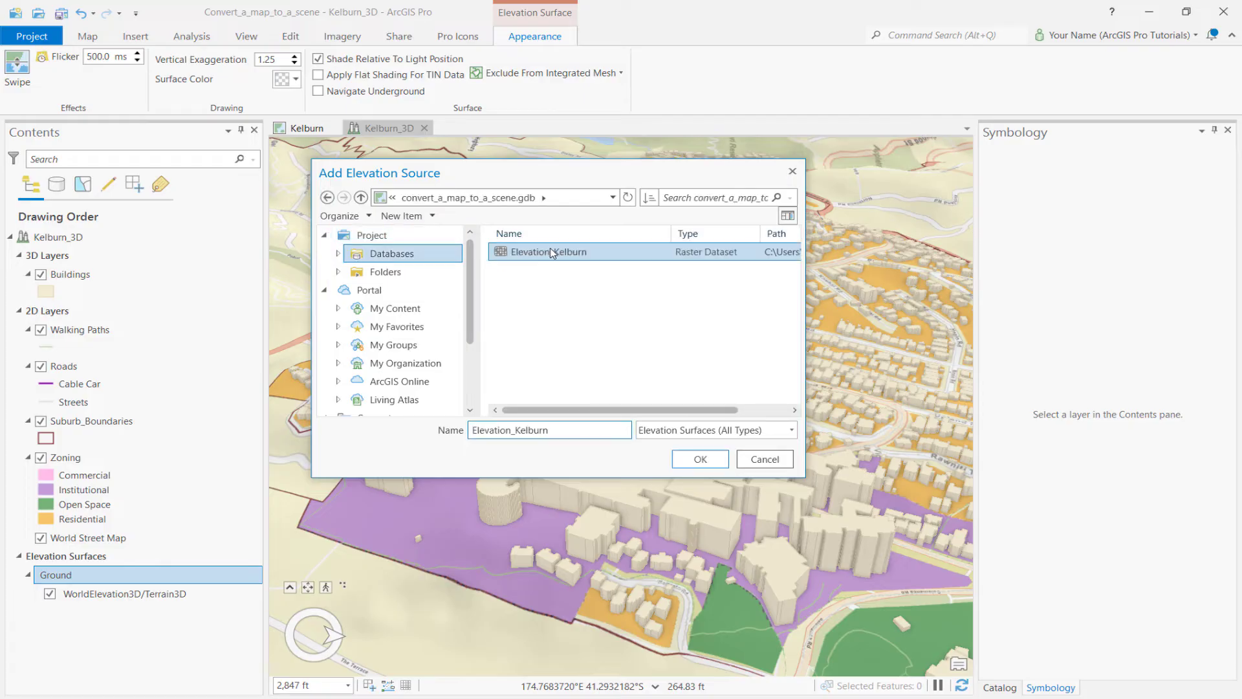
click(686, 460)
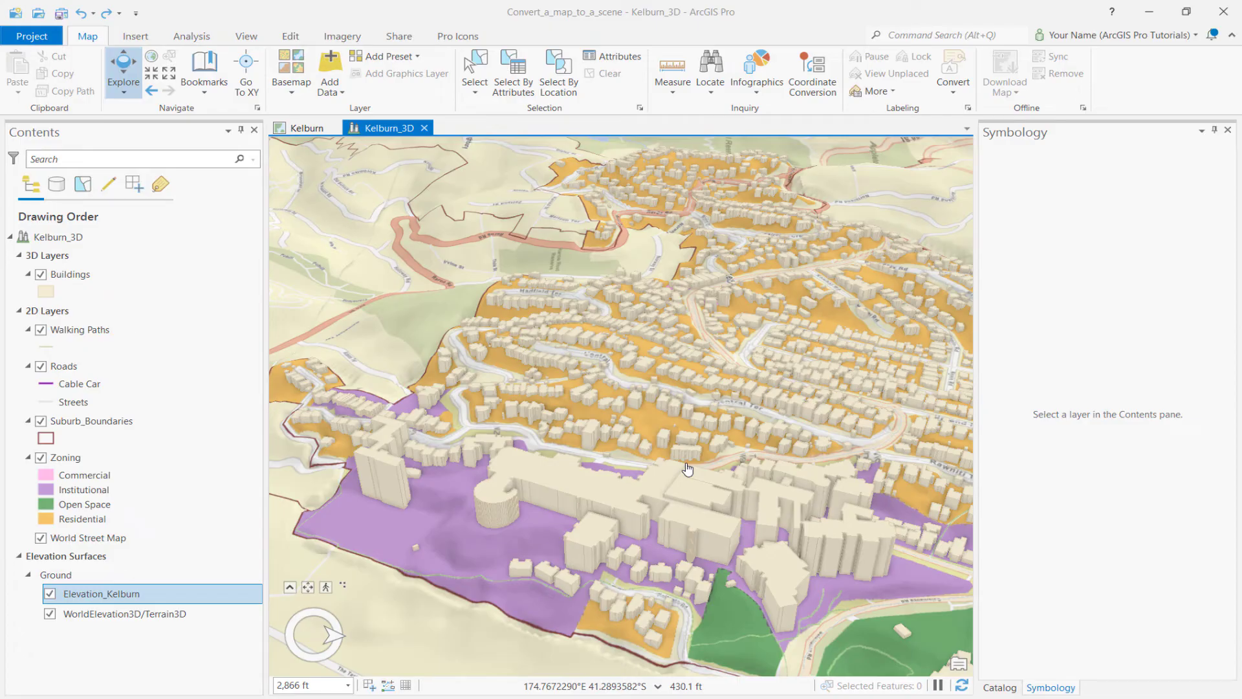
right_click(117, 275)
click(140, 244)
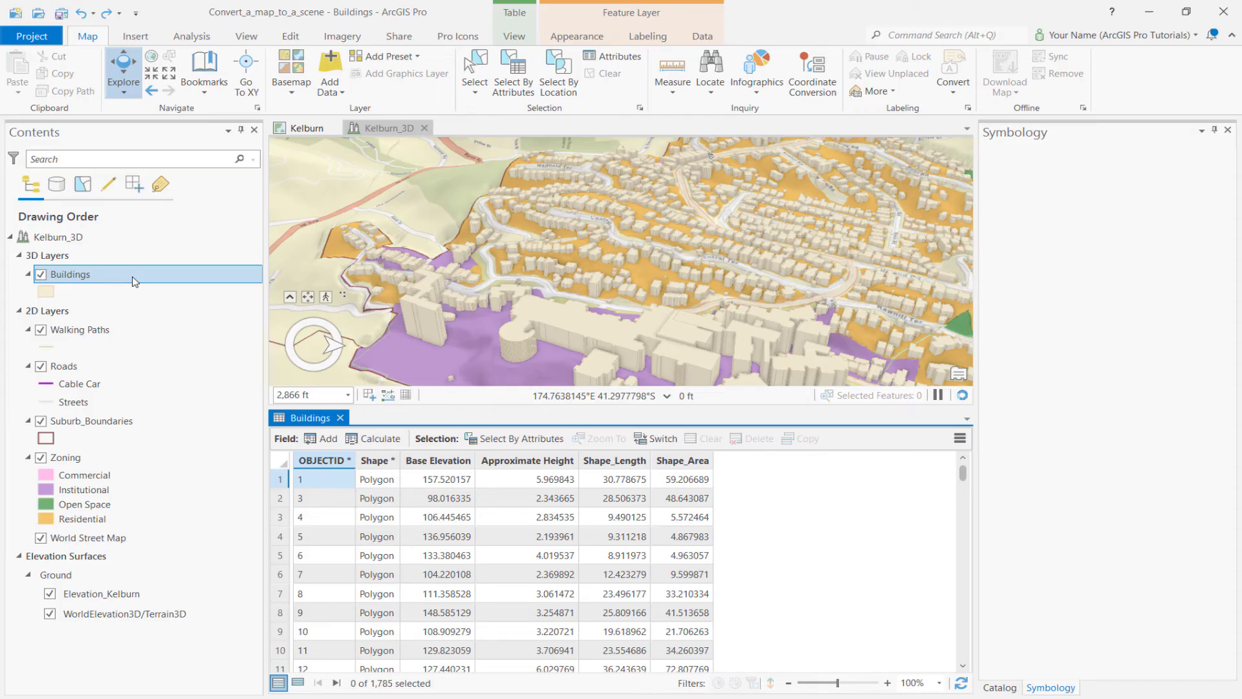
click(340, 418)
Set Buildings at an absolute height from Base Elevation with 1.25 vertical exaggeration
right_click(175, 274)
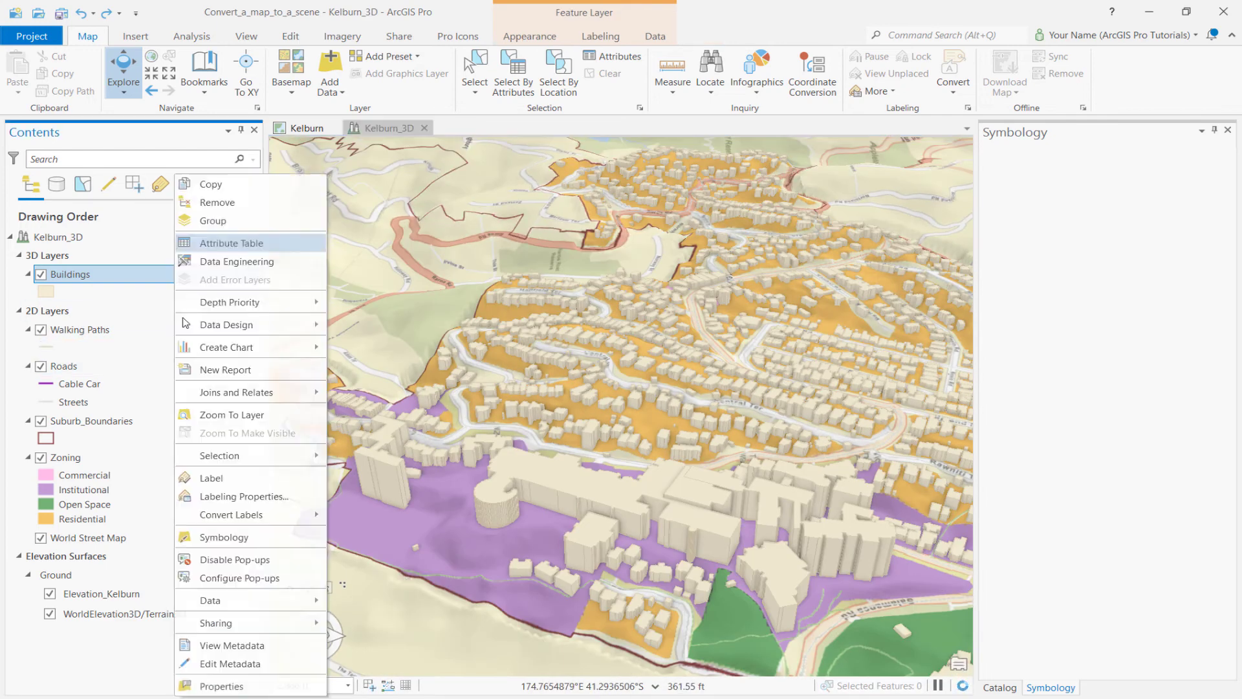
click(226, 686)
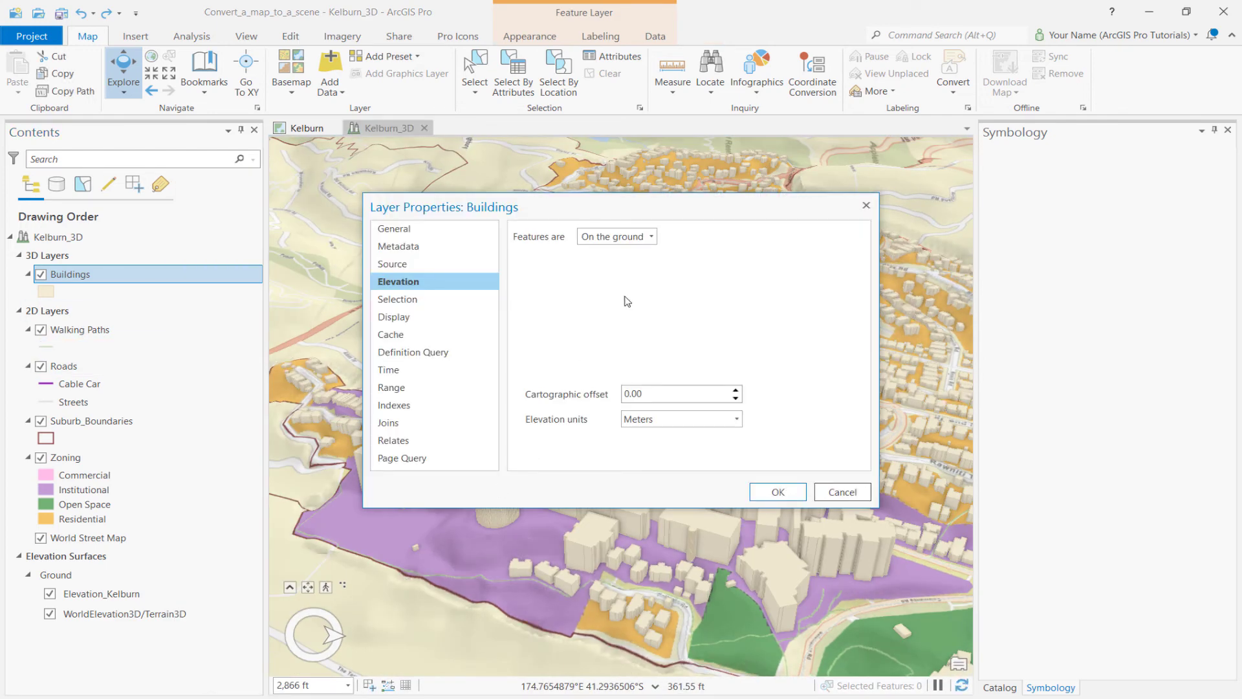
click(651, 237)
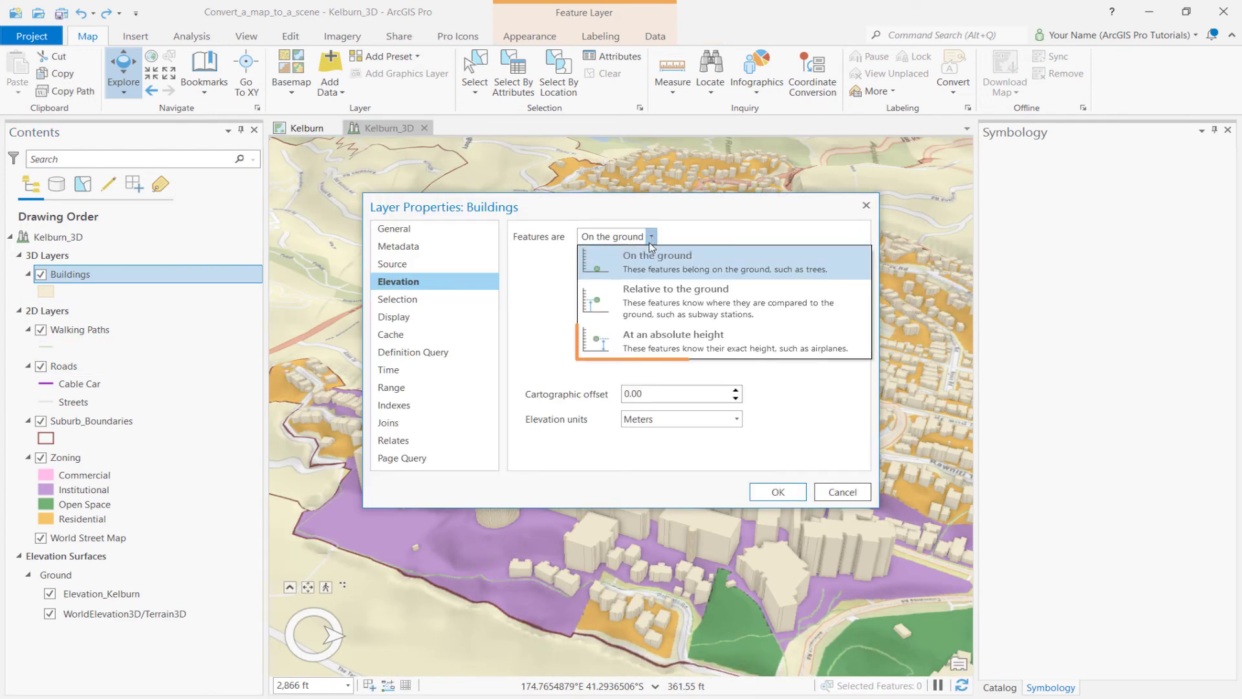
click(631, 341)
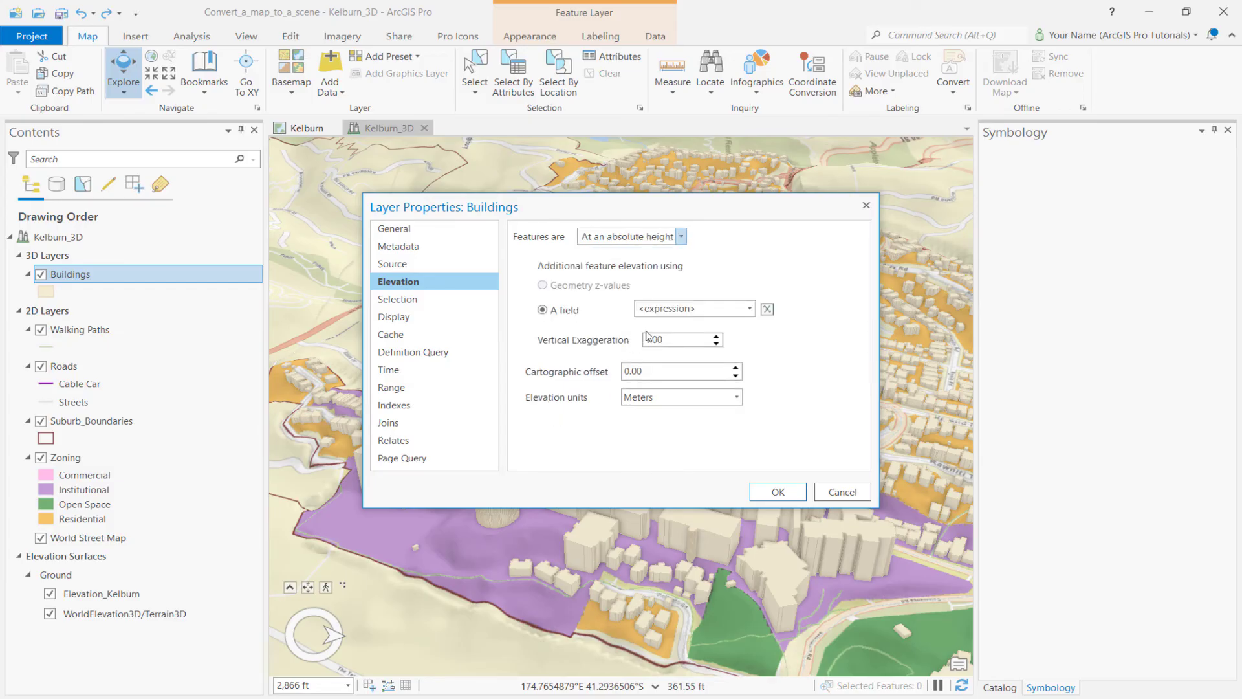
click(751, 313)
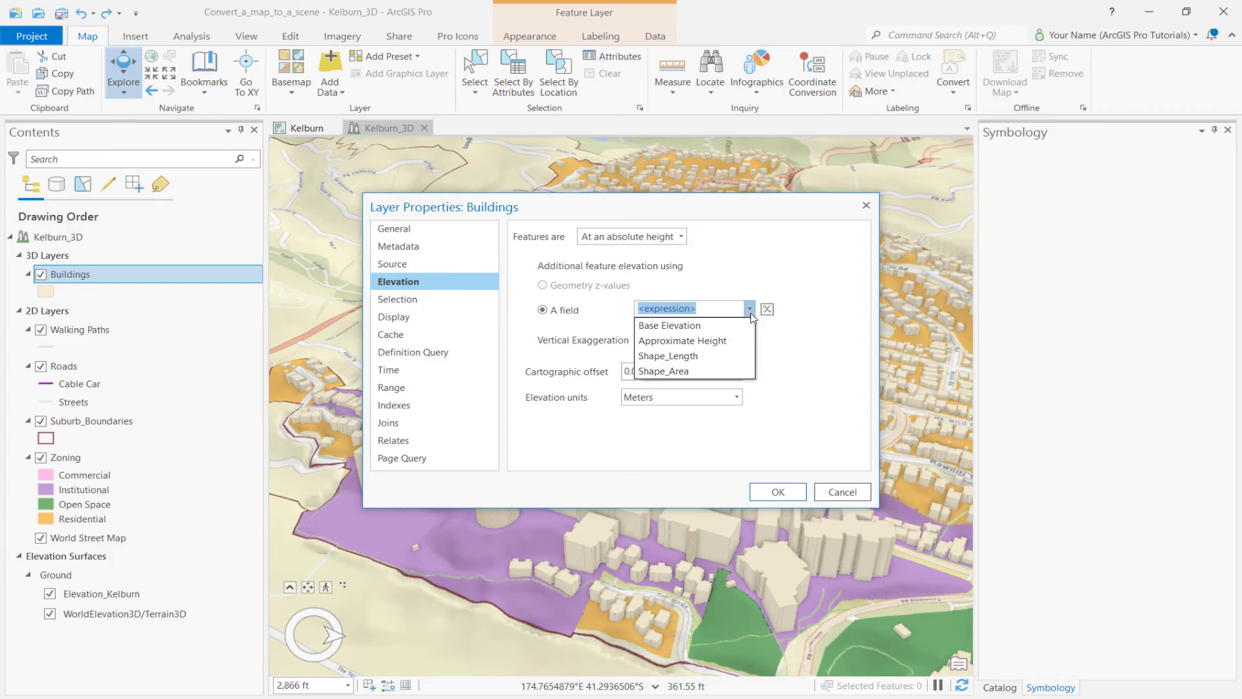
click(743, 328)
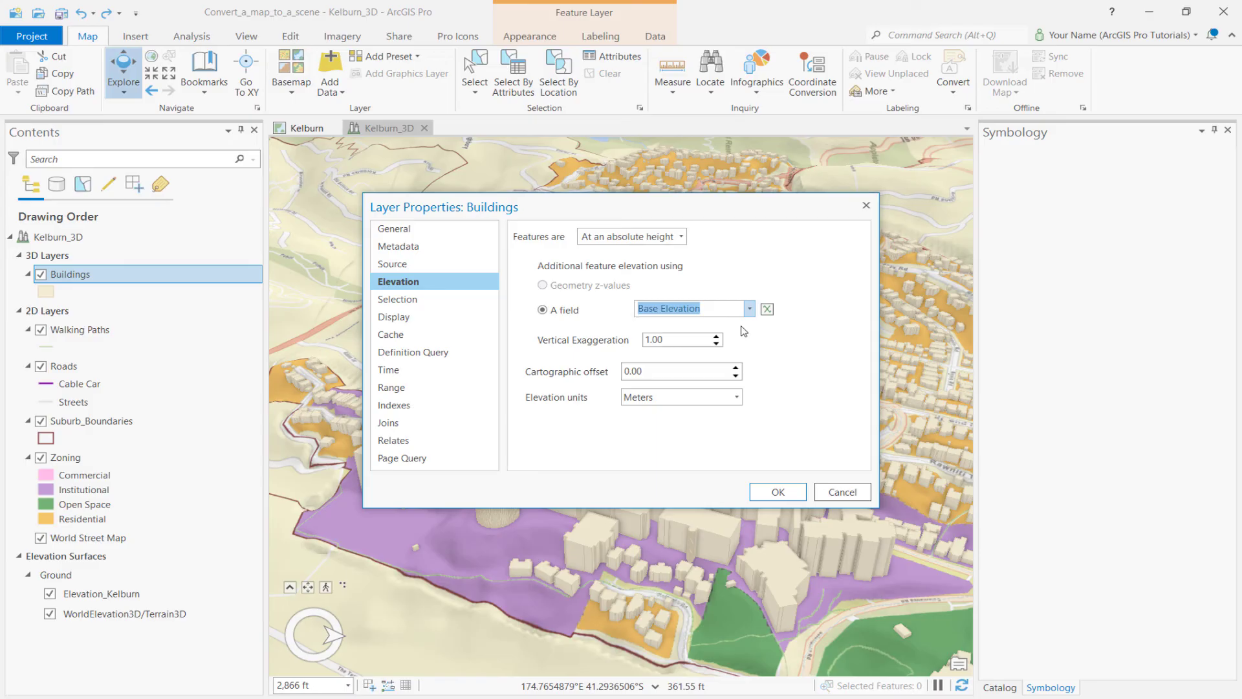
double_click(660, 340)
text(1.2)
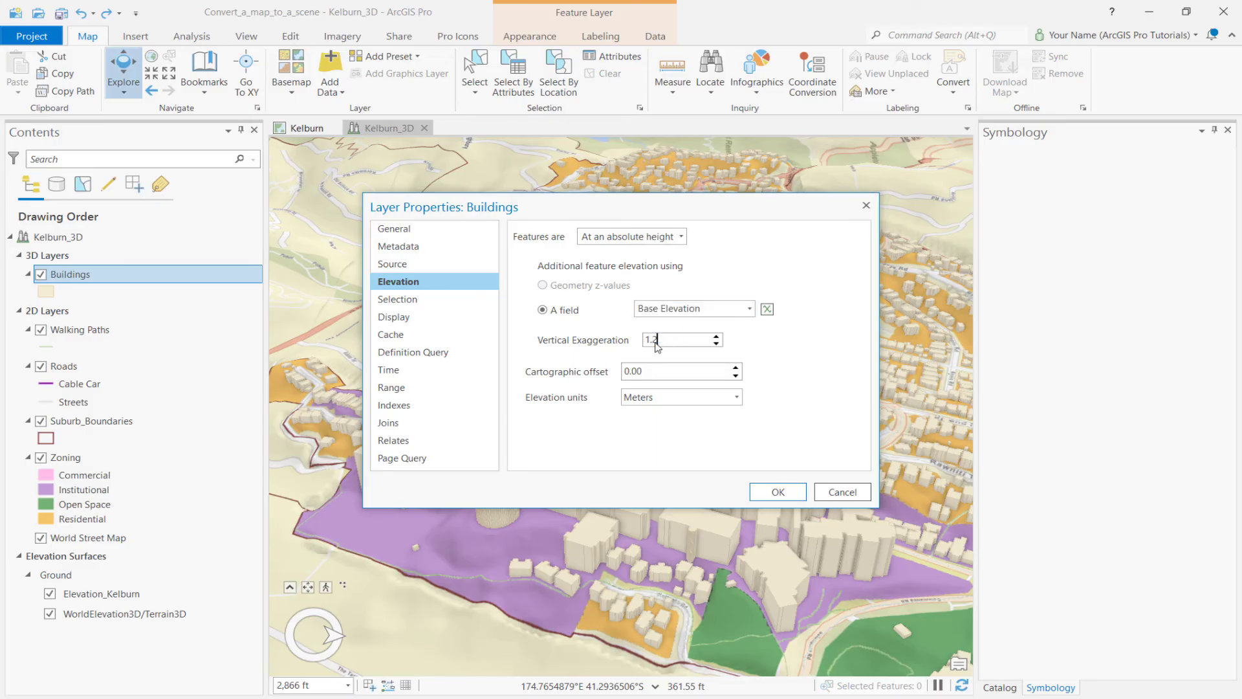
text(5)
click(770, 488)
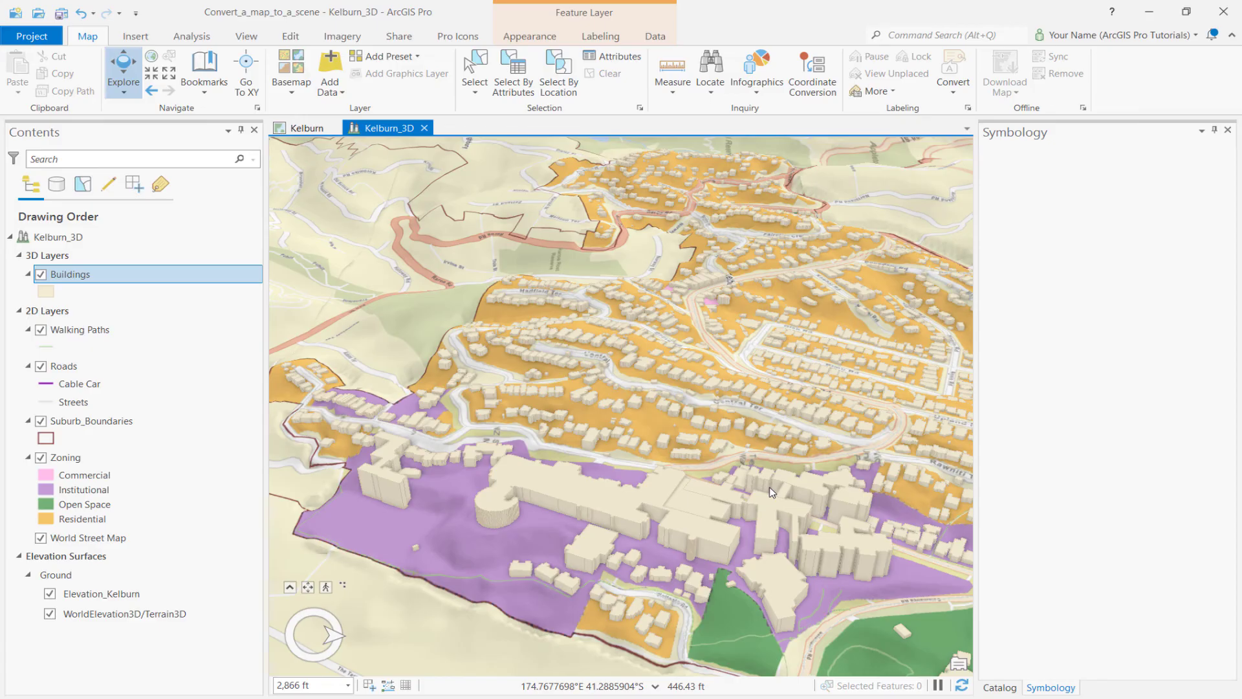
scroll(770, 489, up, 3)
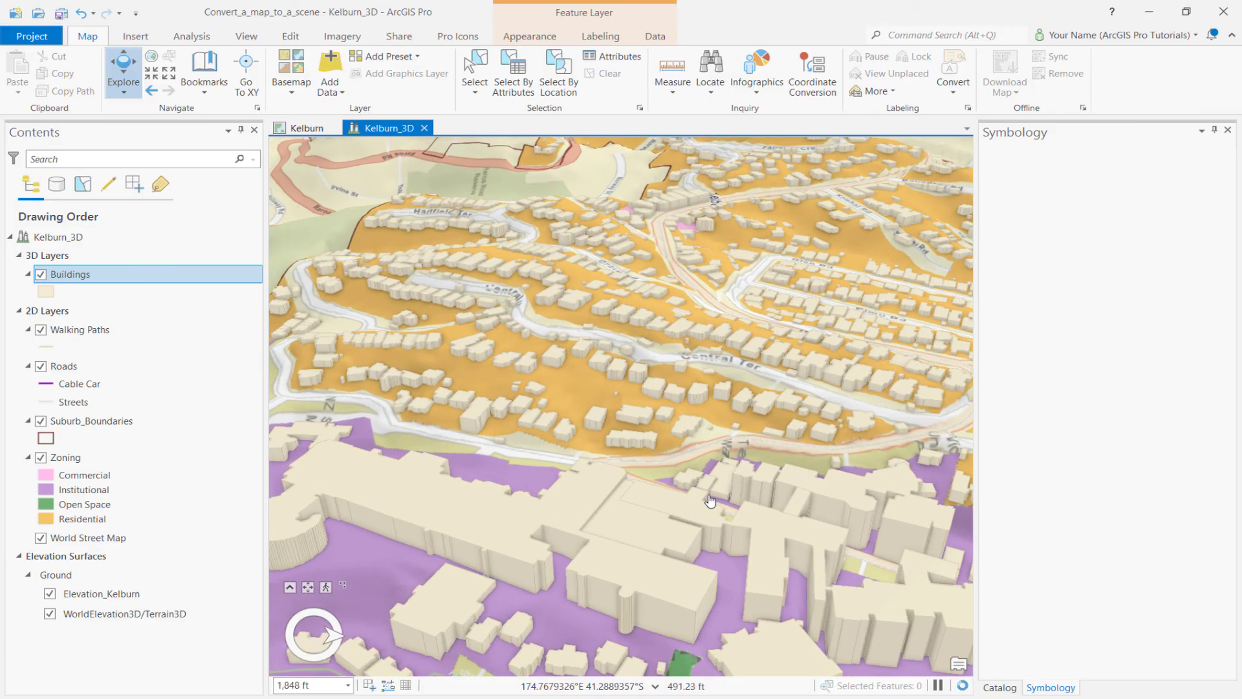
Orbit and tilt across residential Kelburn to confirm buildings sit on the terrain
mouse_move(709, 502)
middle_down()
mouse_move(532, 416)
mouse_move(471, 356)
middle_up()
drag(472, 356, 477, 388)
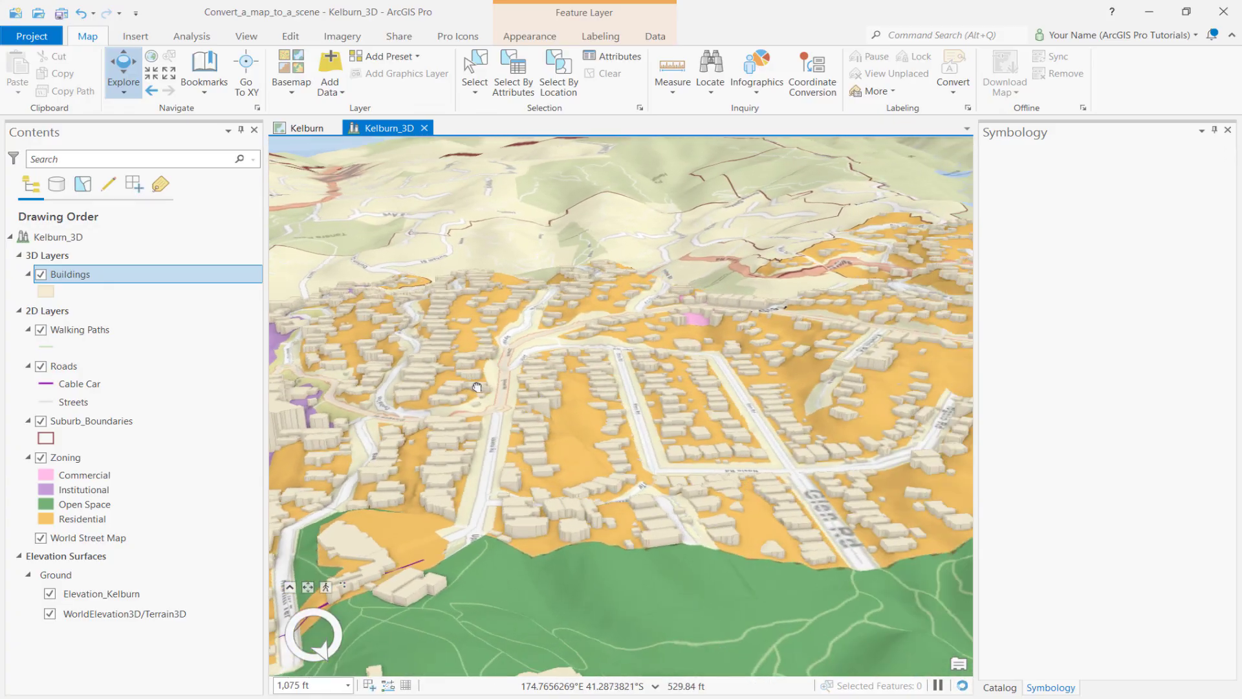
middle_drag(477, 388, 837, 413)
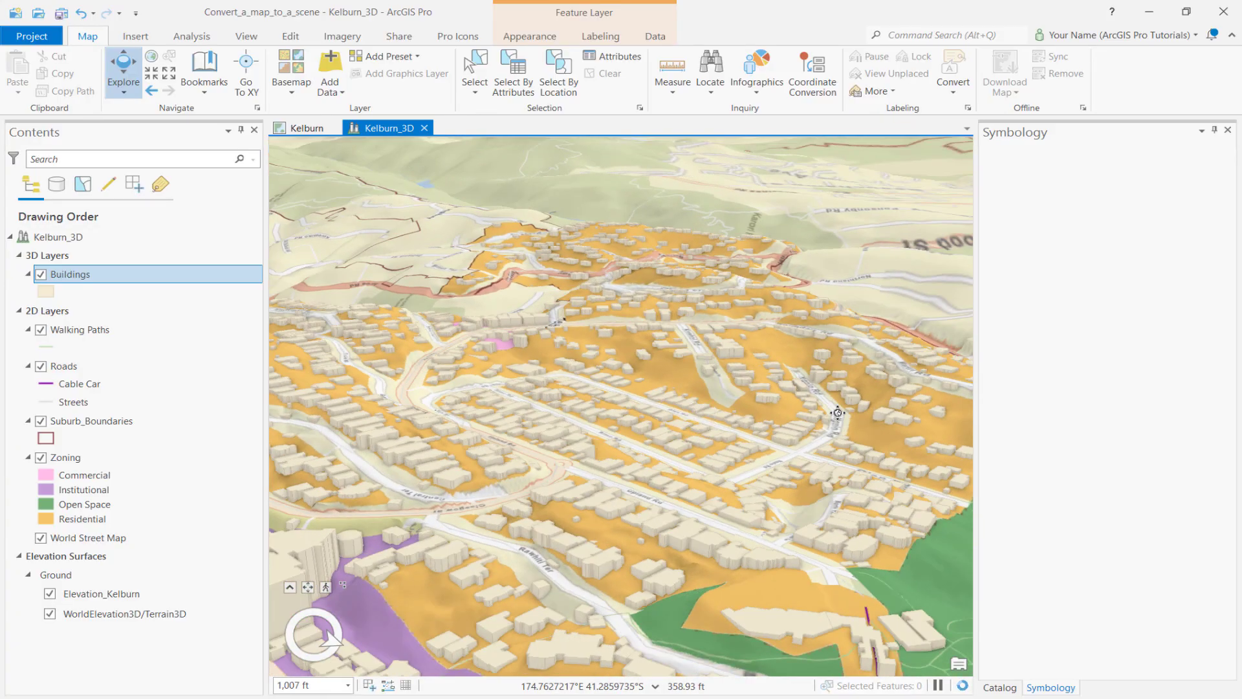